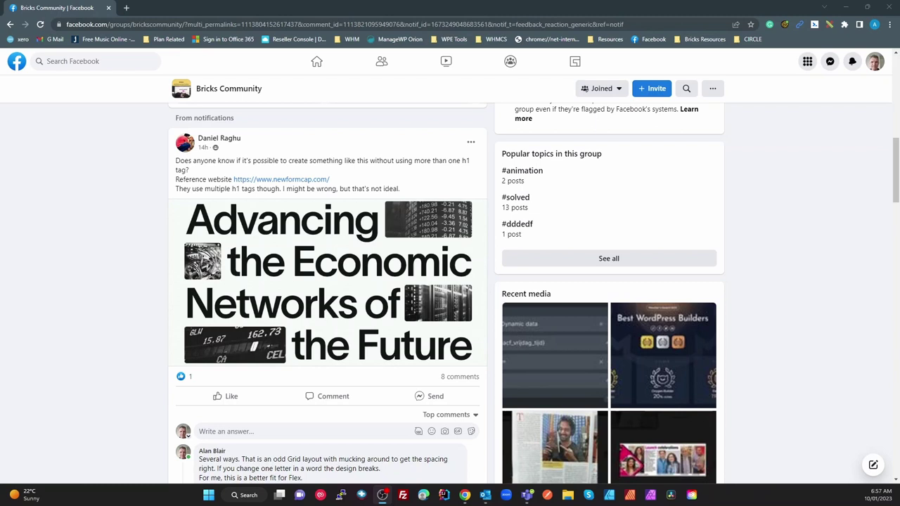
- Open the newformcap.com reference site from the post and inspect the hero heading's grid wrapper in the developer tools
left_click(302, 180)
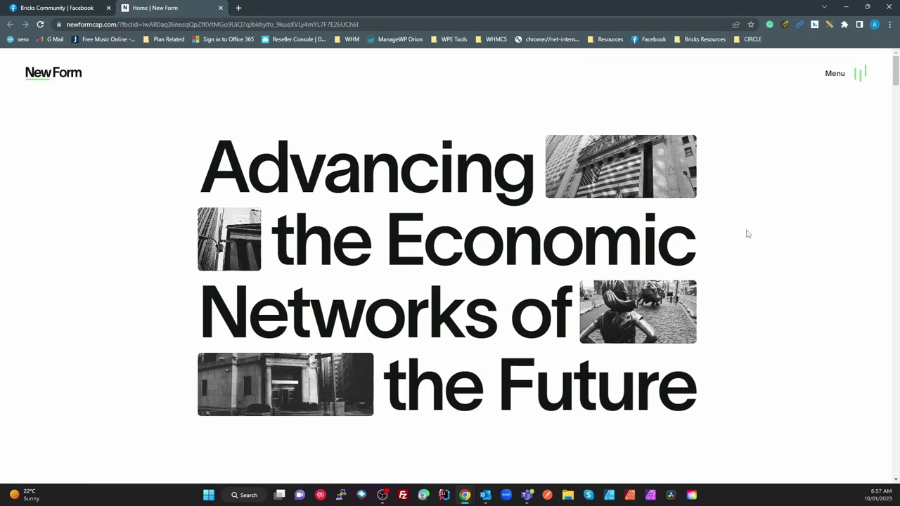
key("ctrl+shift+i")
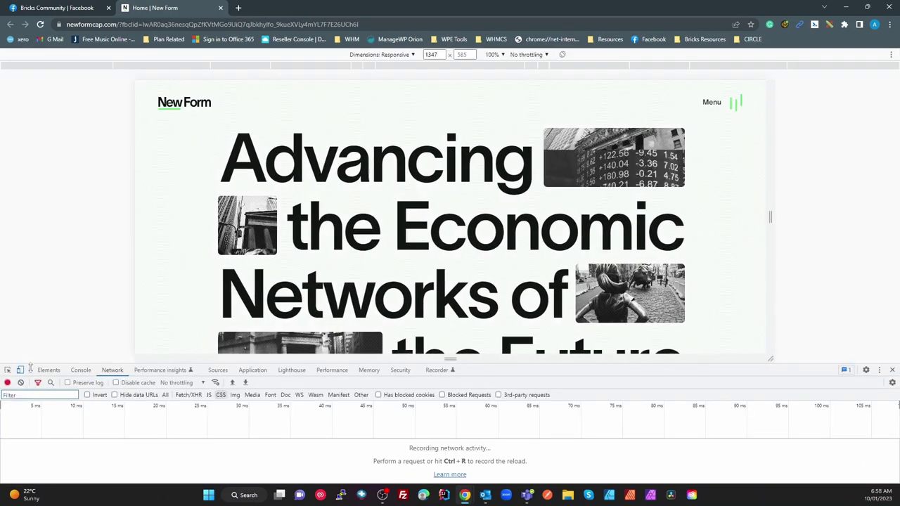
left_click(20, 370)
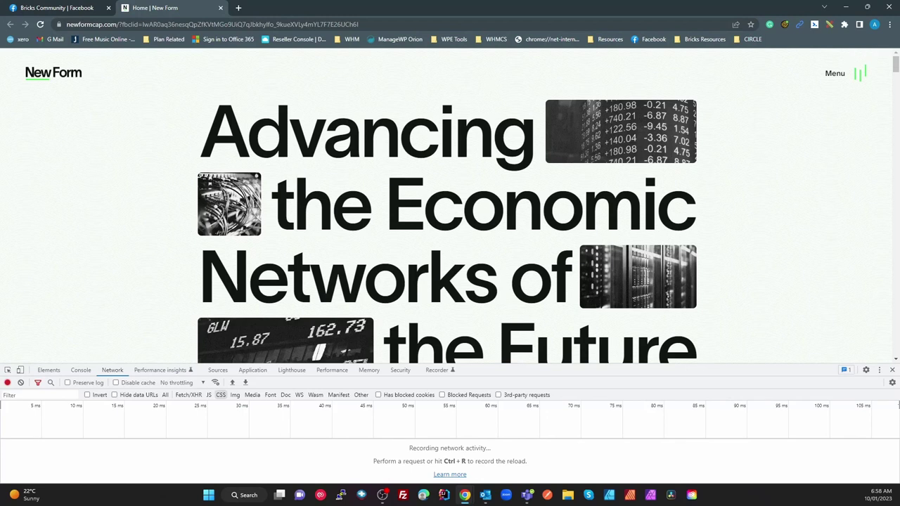
left_click(8, 370)
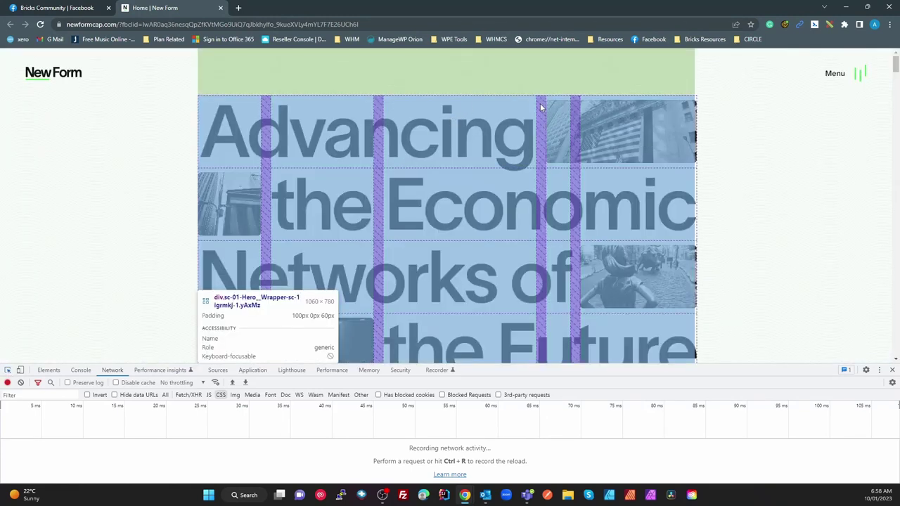
left_click(540, 106)
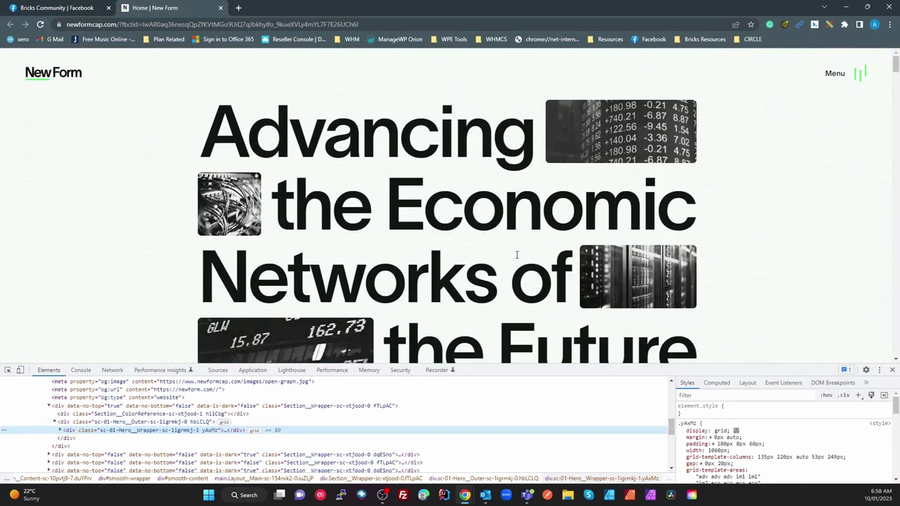
- Inspect the "the Economic" h1, change its text to "the Economiccc", and check how the hero layout responds
left_click(7, 370)
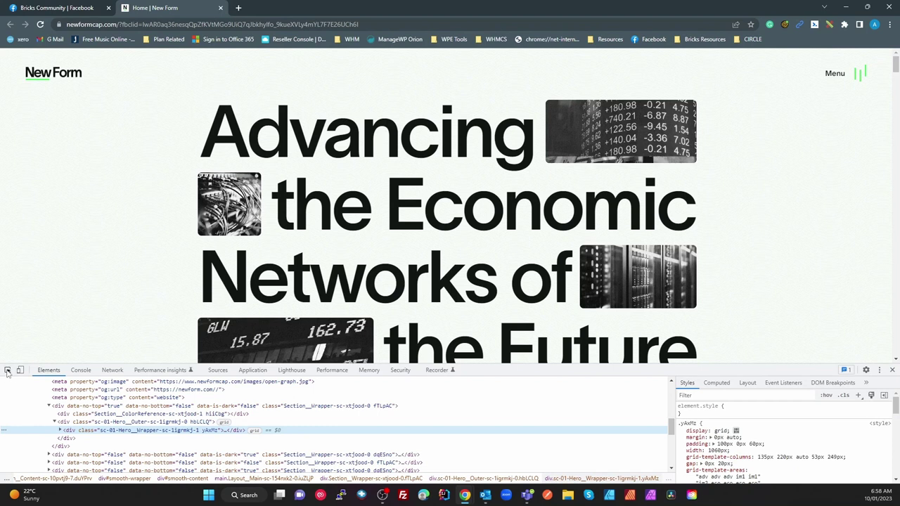
left_click(453, 204)
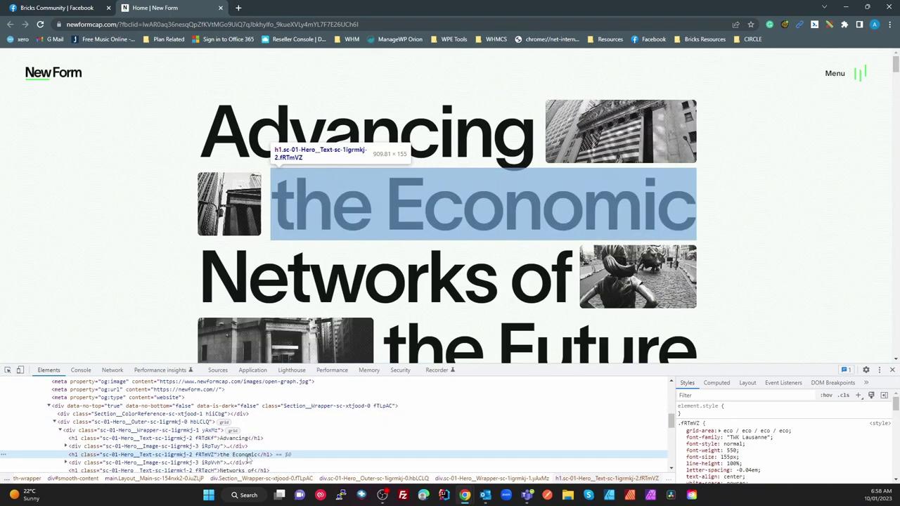
double_click(246, 454)
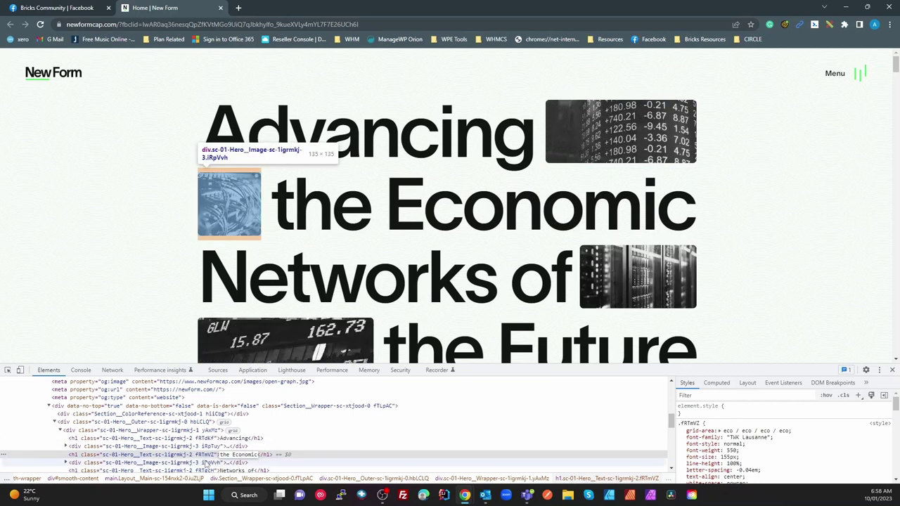
type("cc")
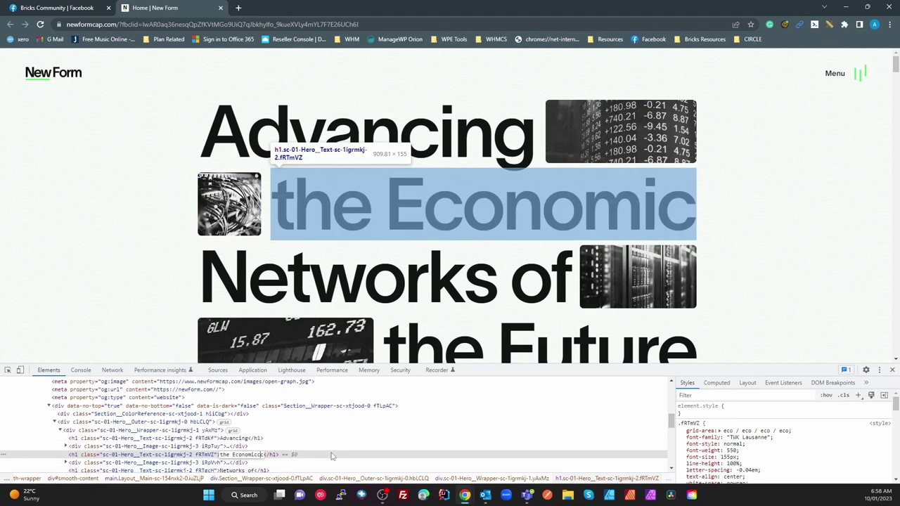
left_click(211, 447)
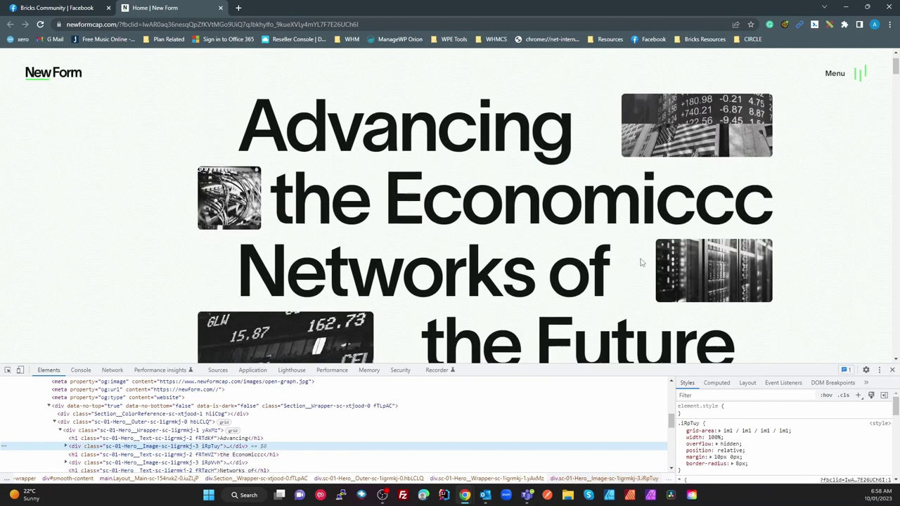
scroll(641, 254, "down", 2)
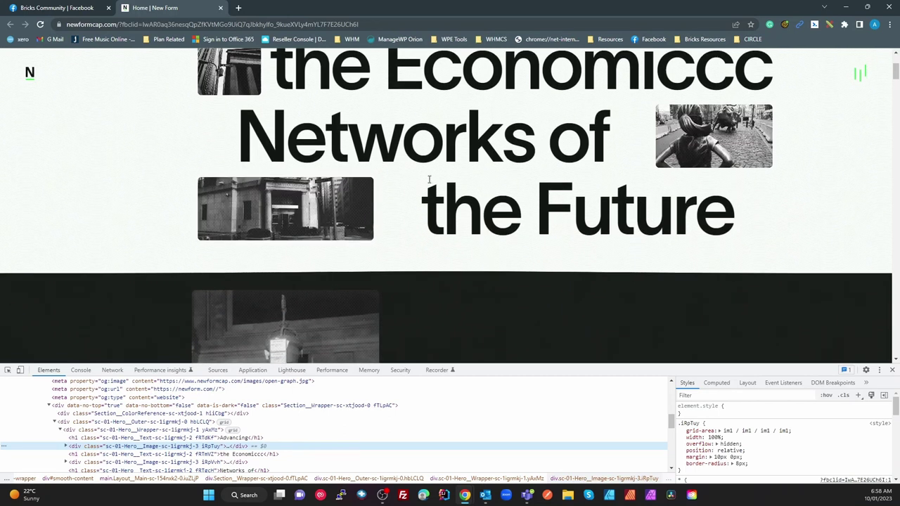
scroll(425, 185, "up", 2)
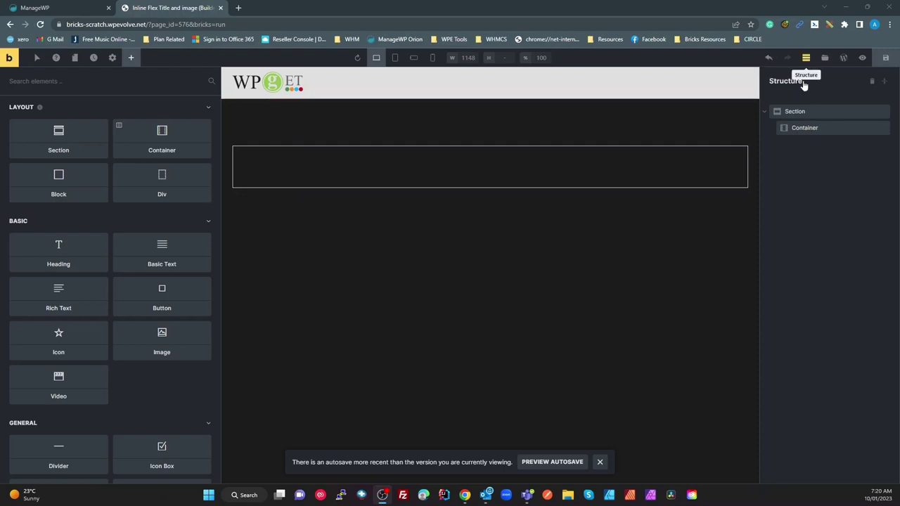
- Set the width of the empty container in the Bricks page to 800
left_click(388, 168)
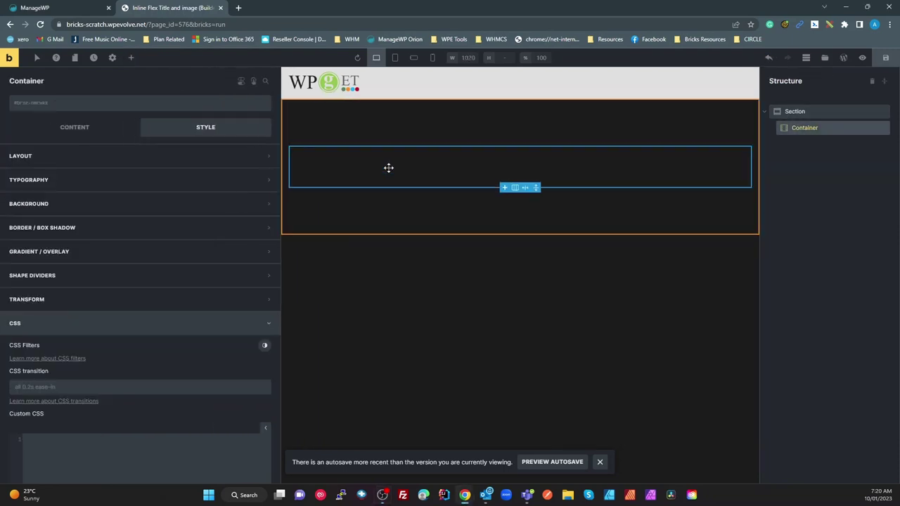
left_click(52, 156)
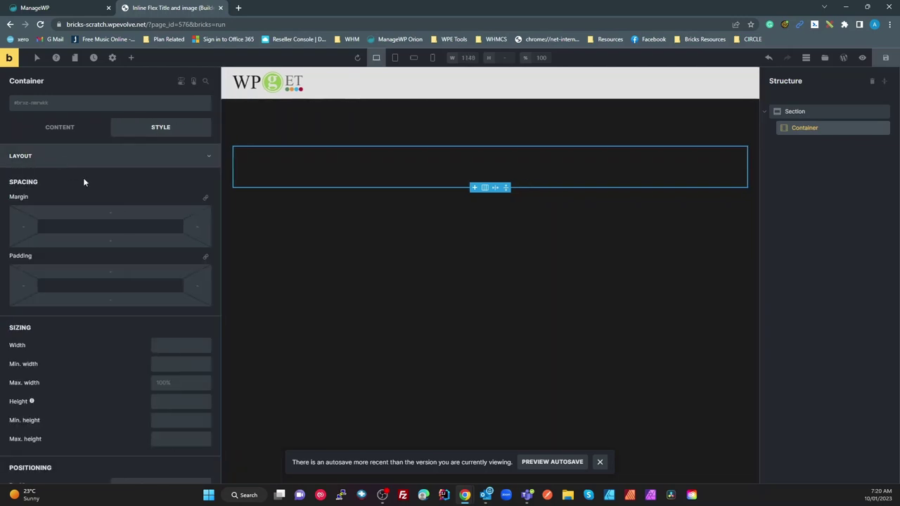
left_click(167, 345)
type("90")
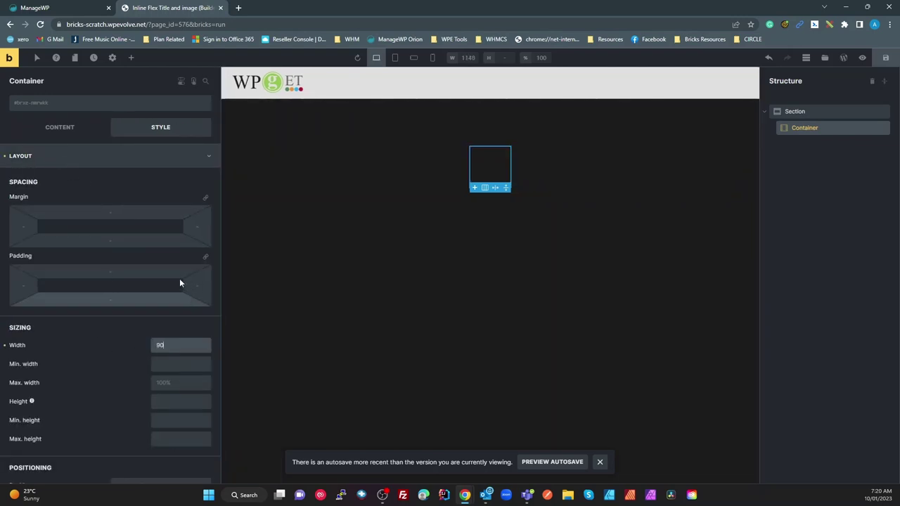
type("0")
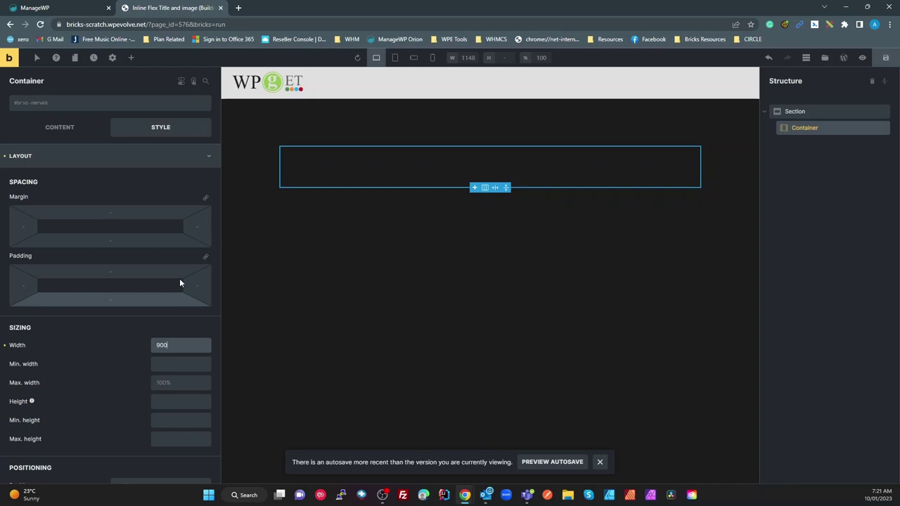
key("BackSpace")
key("BackSpace")
key("BackSpace")
type("800")
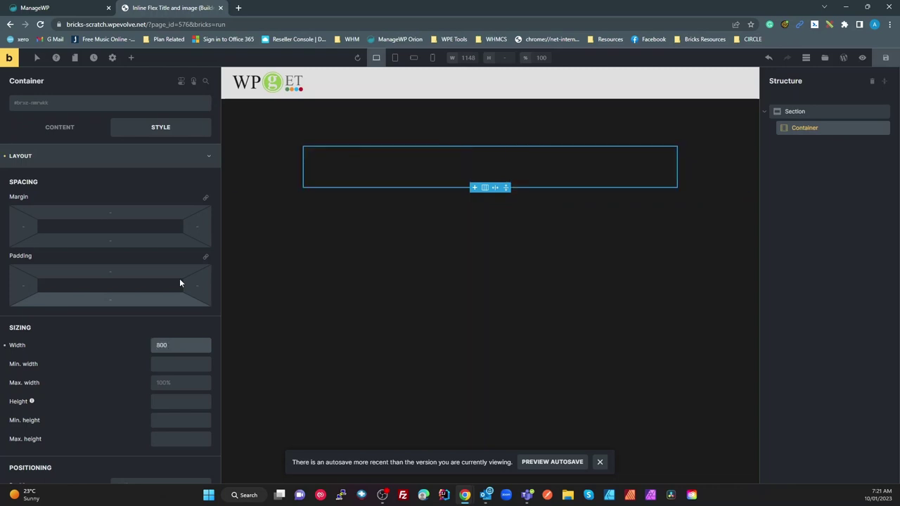
- Set the container's direction to vertical (column) and its row gap to 25
left_click(818, 133)
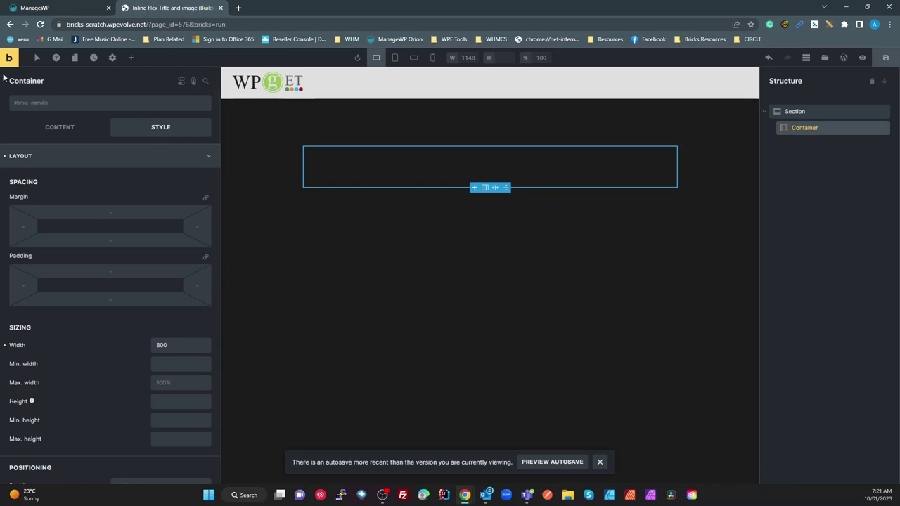
left_click(65, 131)
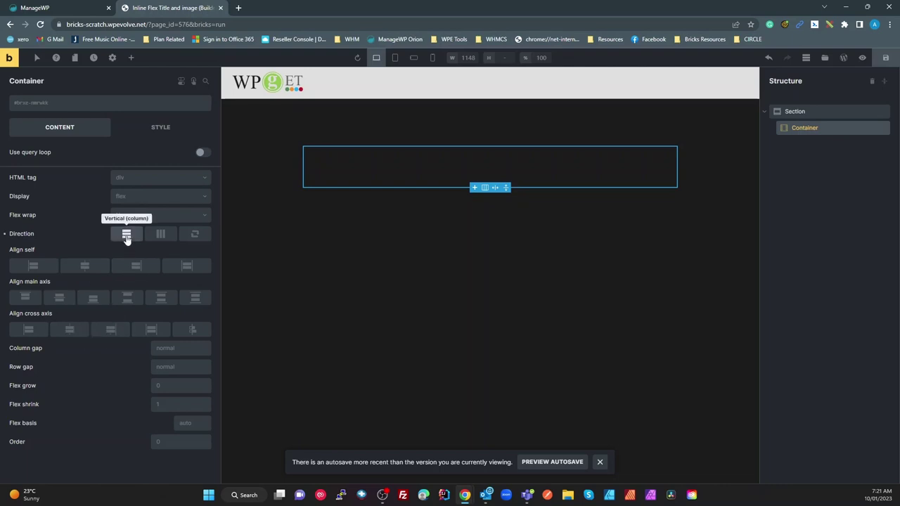
left_click(170, 369)
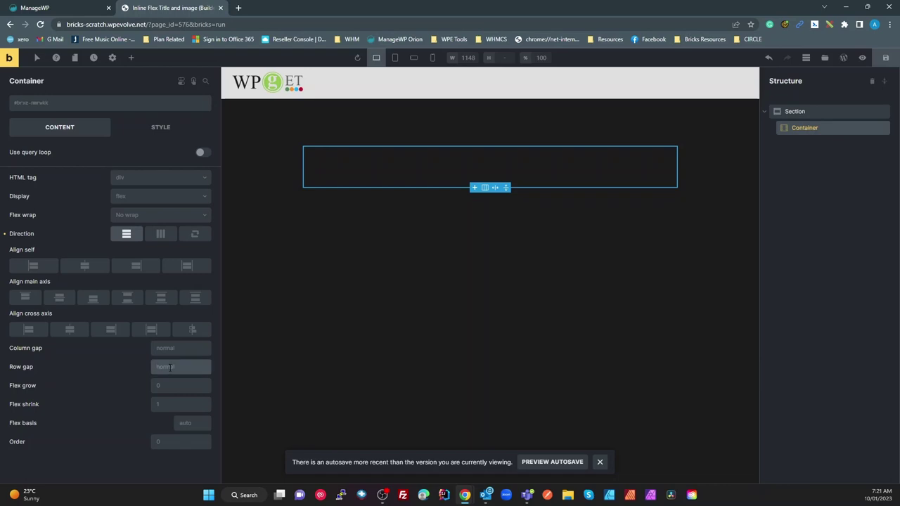
type("25")
- Add a Block inside the container and rename it Row
left_click(819, 128)
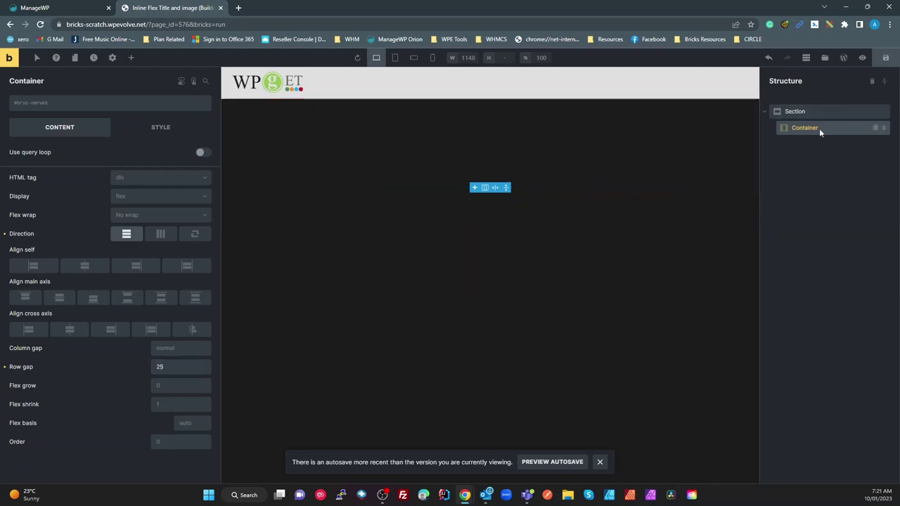
left_click(131, 57)
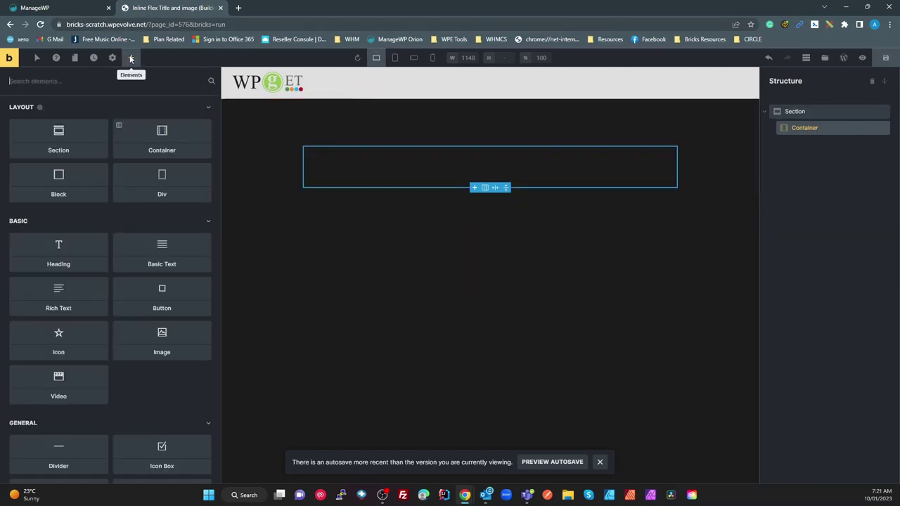
left_click(81, 192)
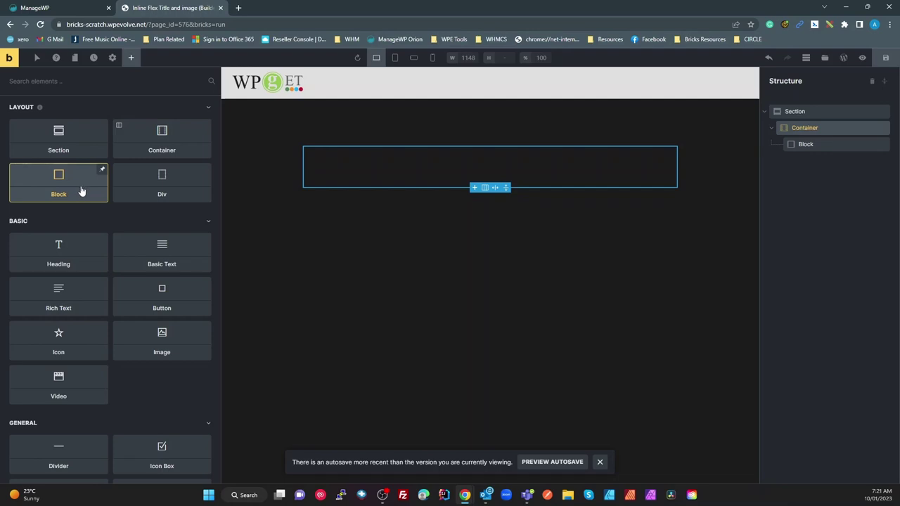
double_click(805, 145)
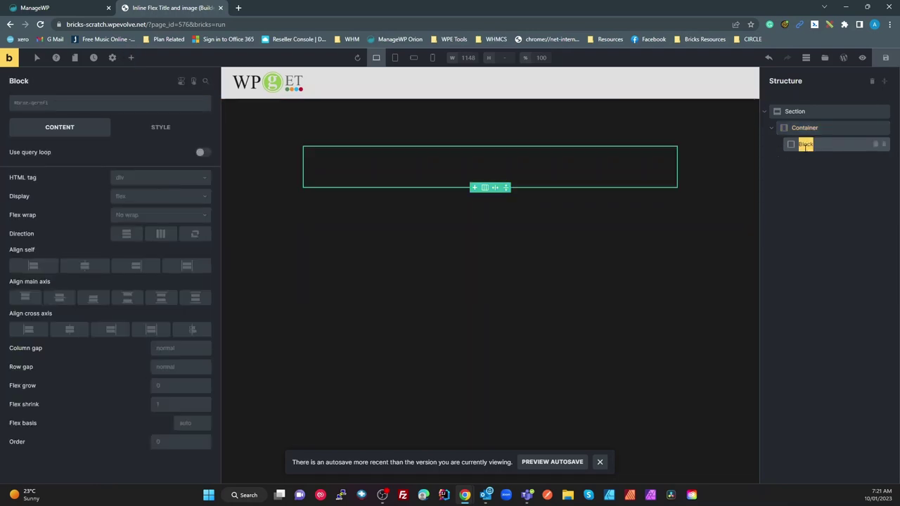
type("Row")
- Create the CSS class heading-inline-img-row on the Row block, copying the class name before applying it
left_click(60, 103)
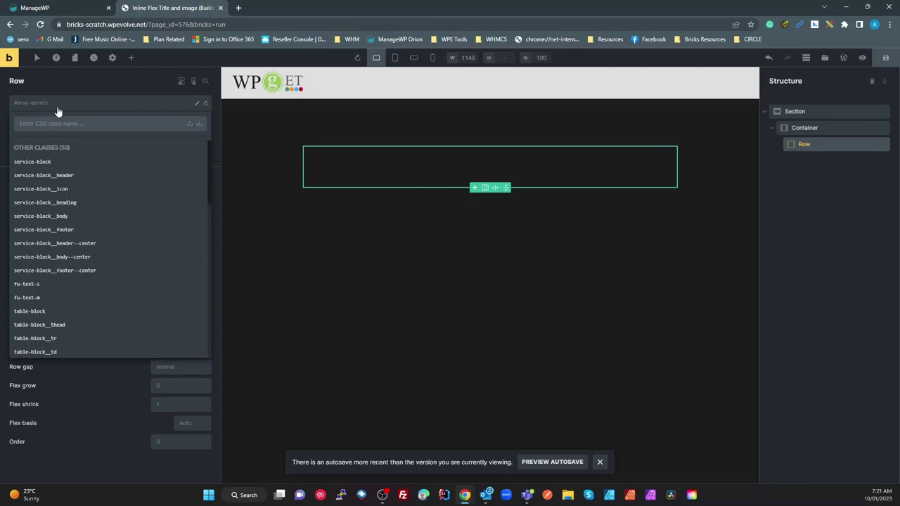
type("headi")
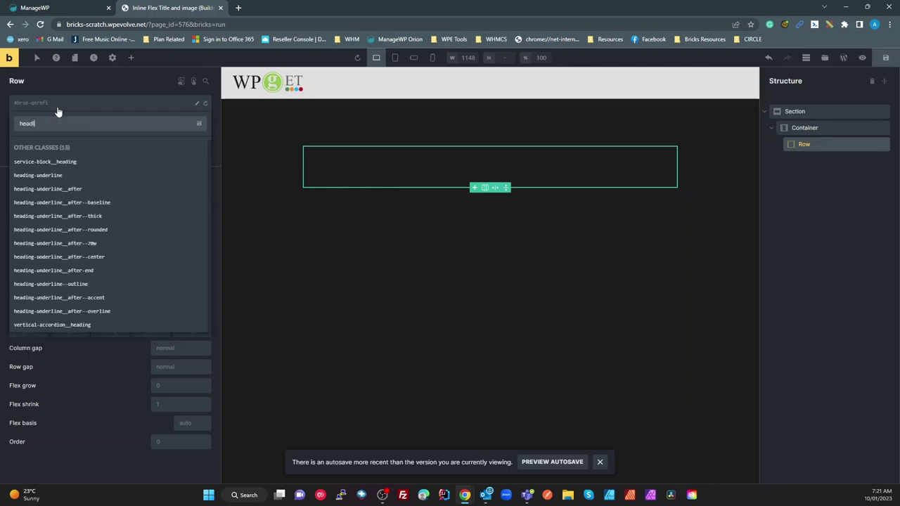
type("ng-in")
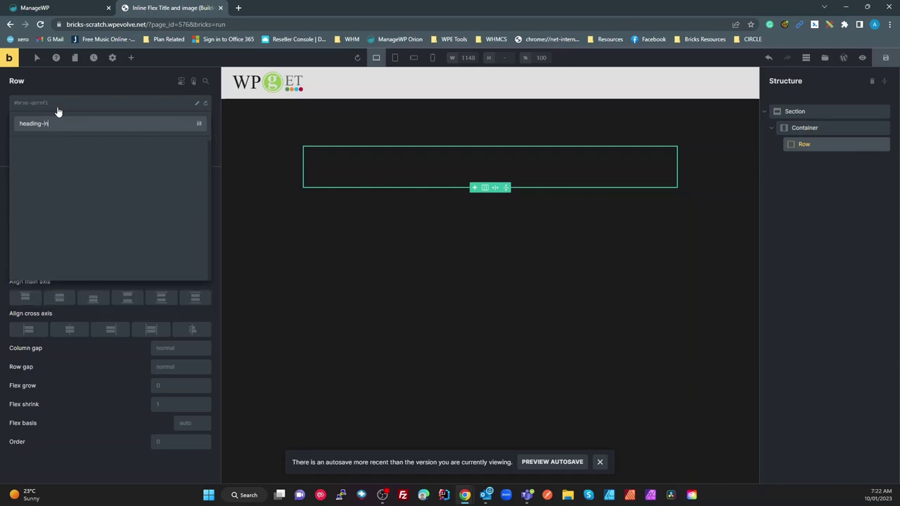
type("line-")
type("im")
type("imgh")
left_click_drag(19, 123, 80, 136)
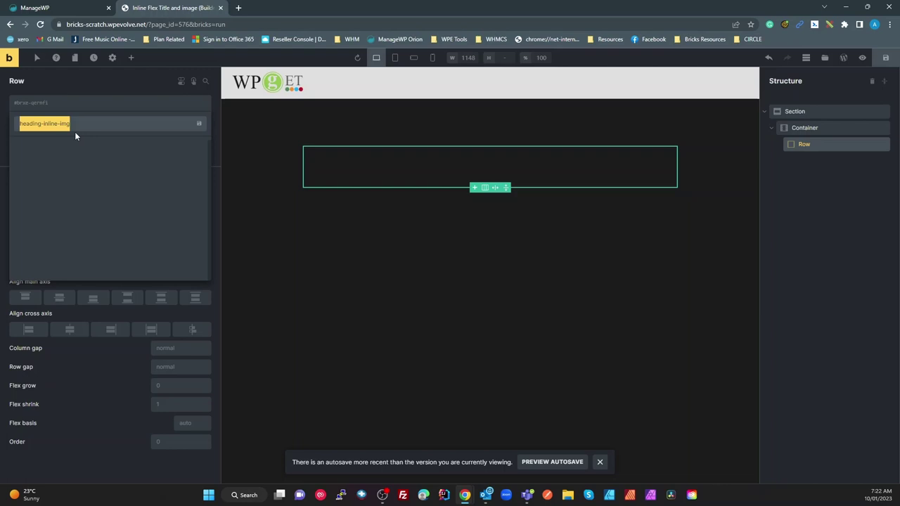
left_click(77, 123)
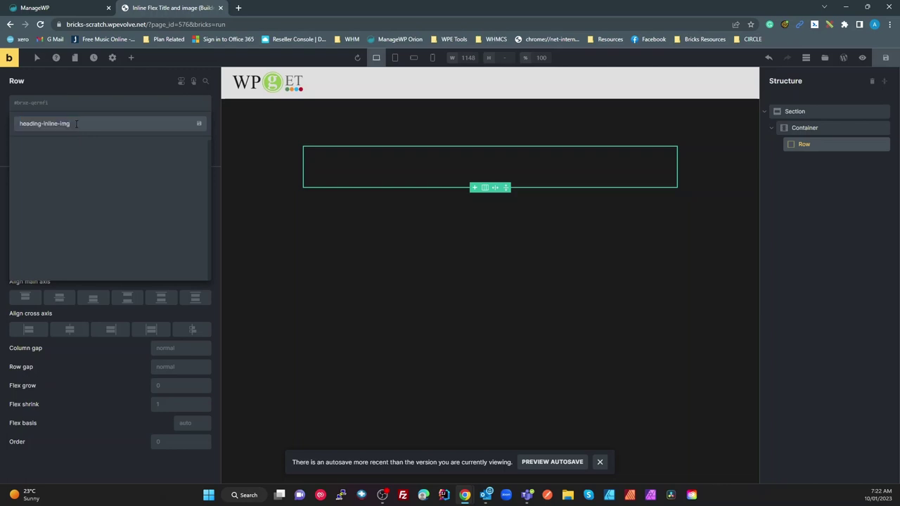
type("-row")
left_click_drag(21, 124, 99, 129)
key("ctrl+c")
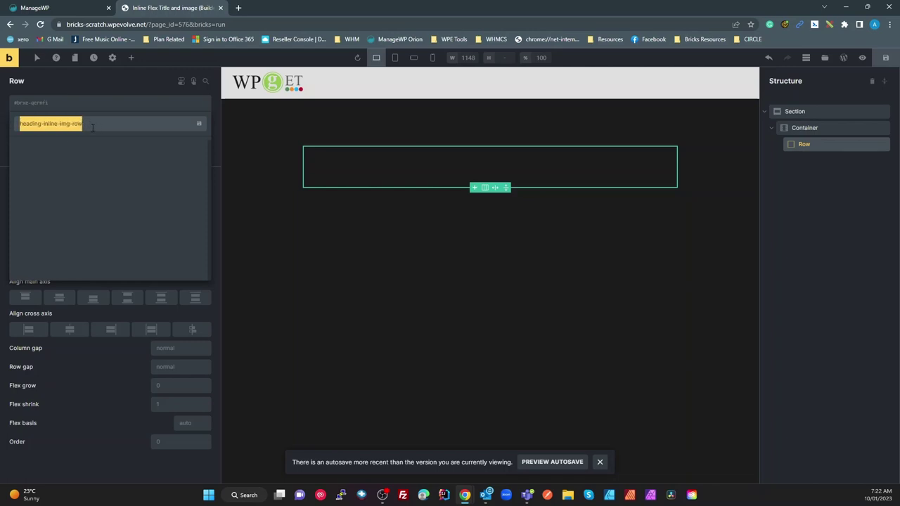
key("Return")
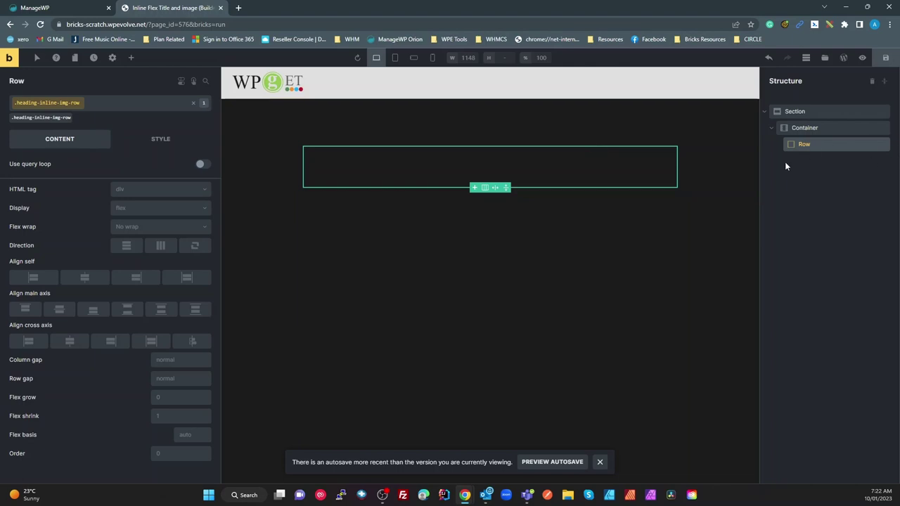
- Lay out the heading-inline-img-row class horizontally, centred on the cross axis, with a column gap of 25
left_click(160, 246)
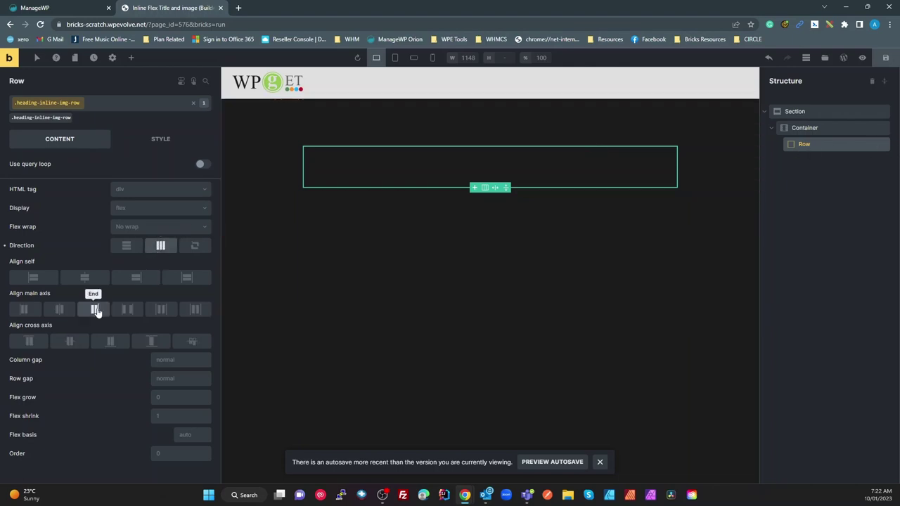
left_click(71, 341)
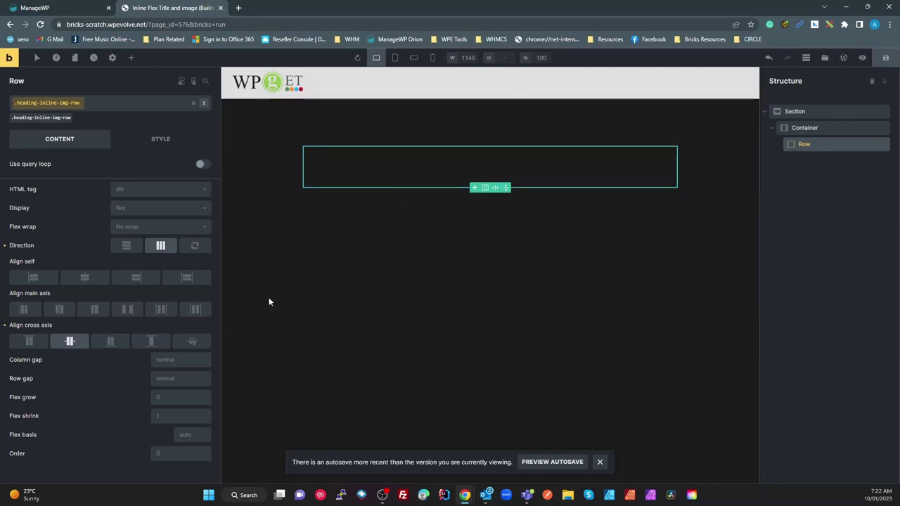
left_click(175, 360)
type("25")
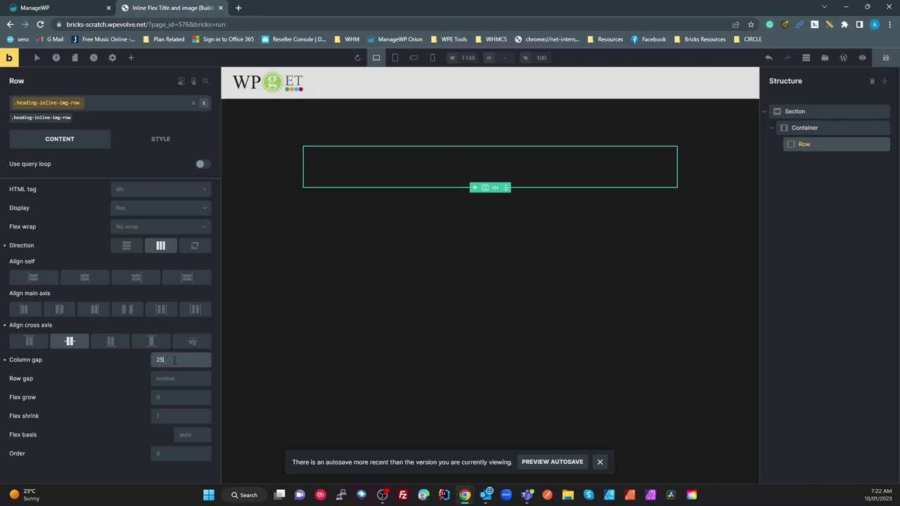
left_click(806, 145)
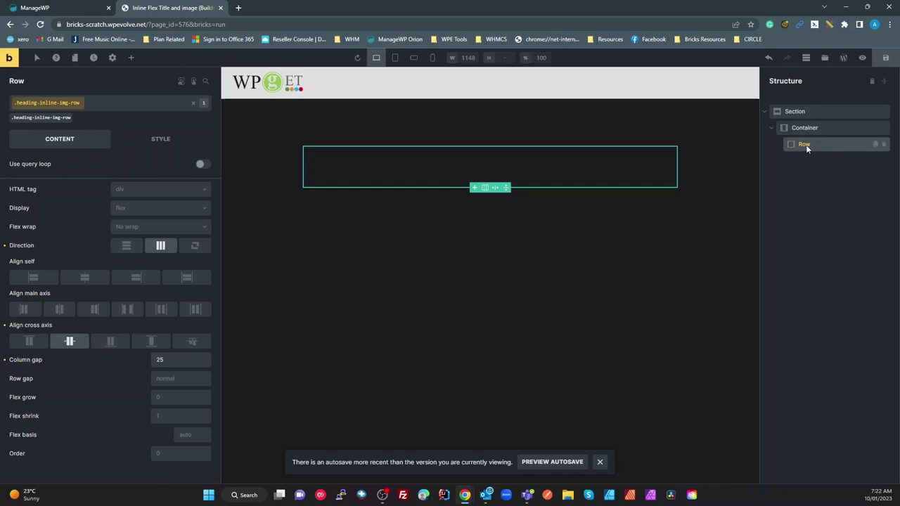
- Add a Heading and a Div beside it inside the Row block
left_click(131, 58)
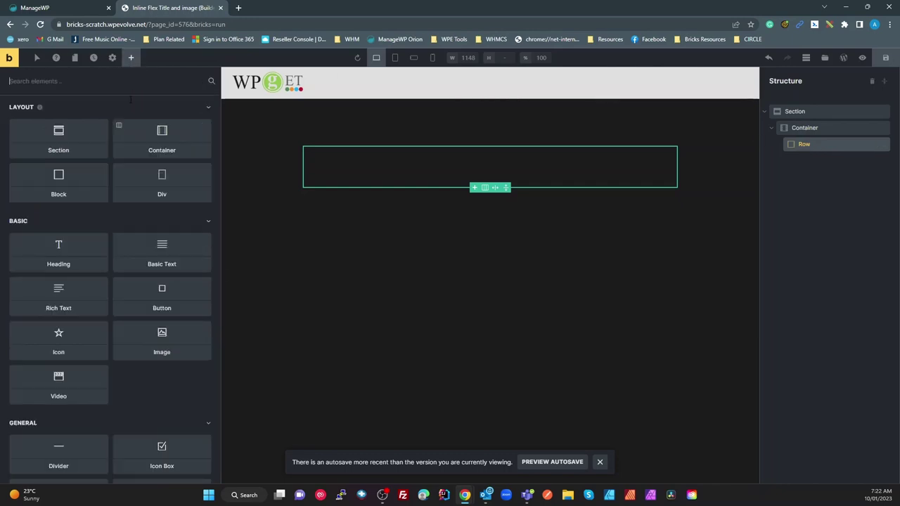
left_click(66, 260)
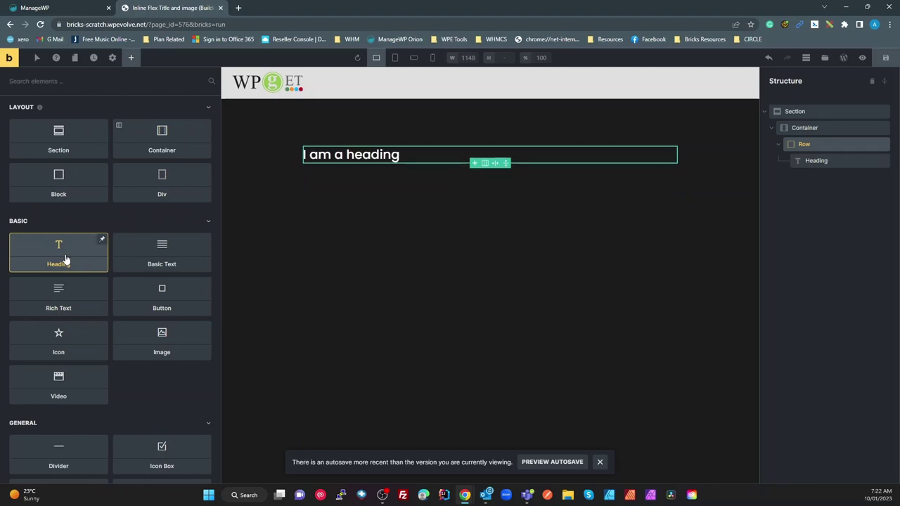
left_click(163, 185)
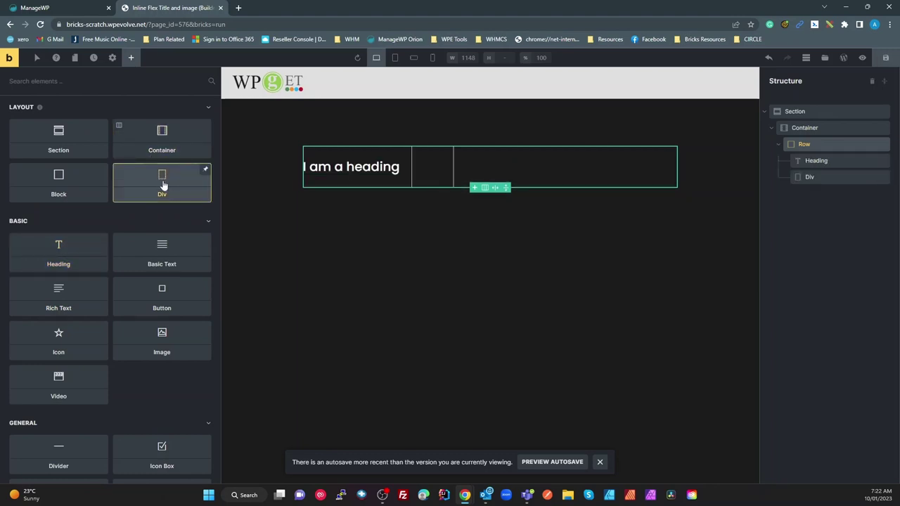
- Add an Image element inside the Div next to the heading
left_click(438, 171)
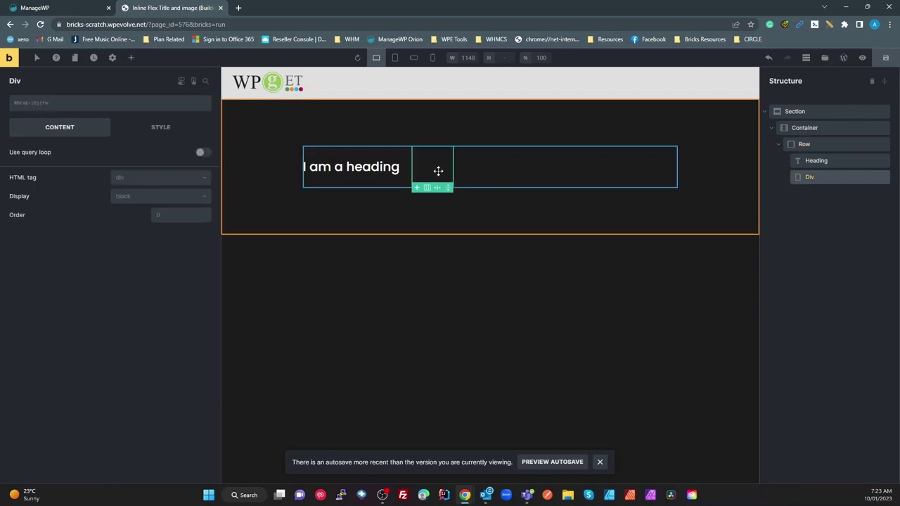
left_click(131, 57)
left_click(153, 340)
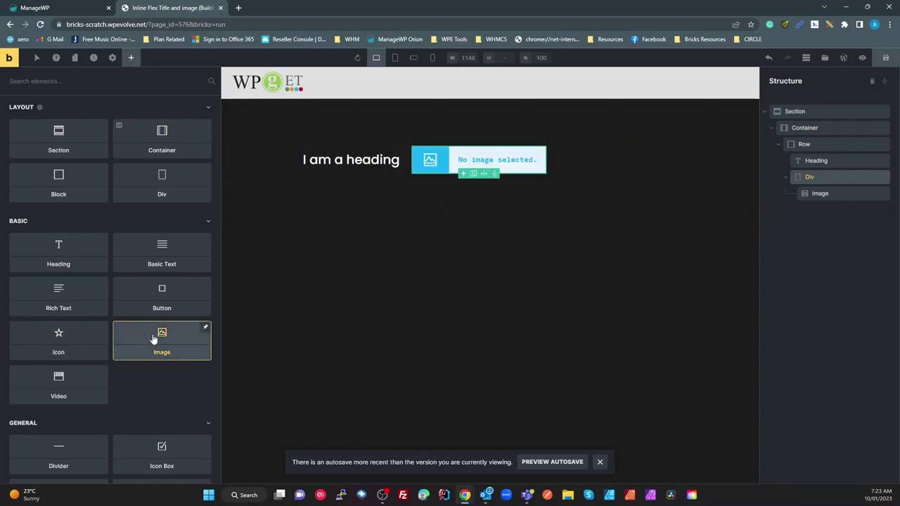
- Insert the green coastal mountain photo from the media library into the Image element and set its size to Medium (300×200)
left_click(449, 166)
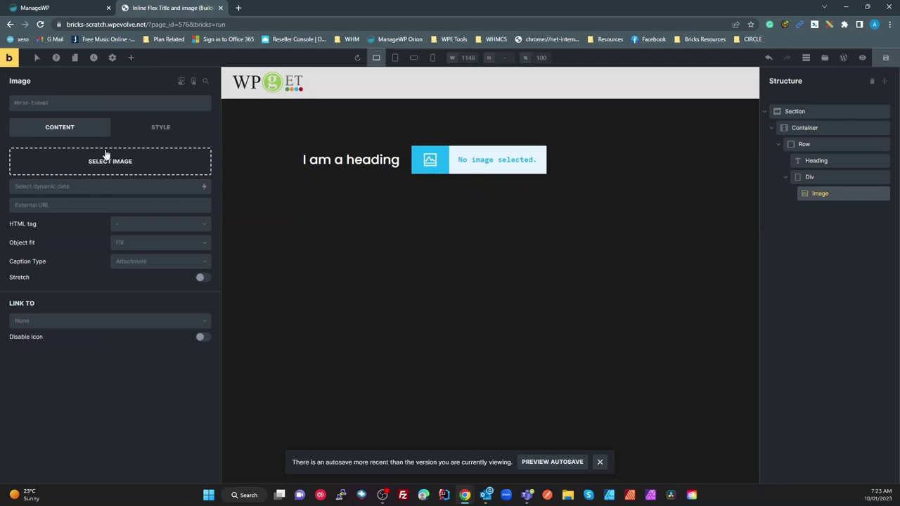
left_click(74, 156)
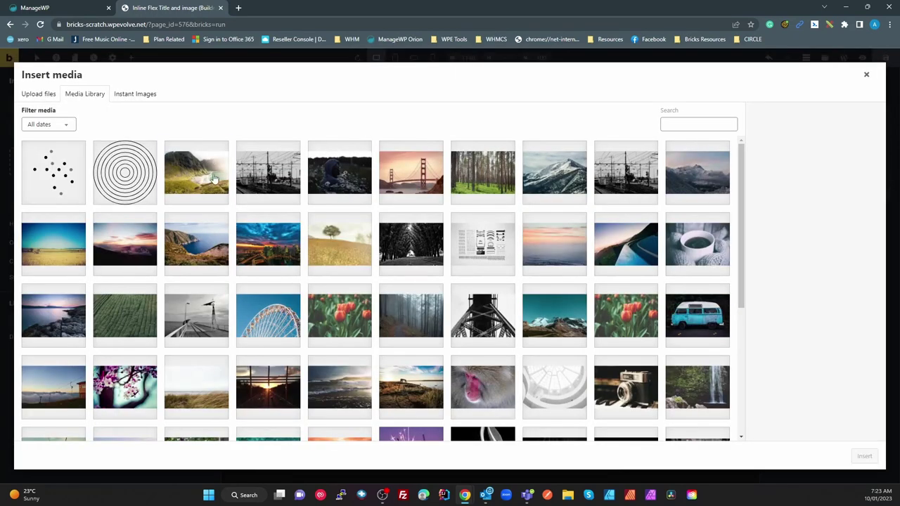
left_click(213, 174)
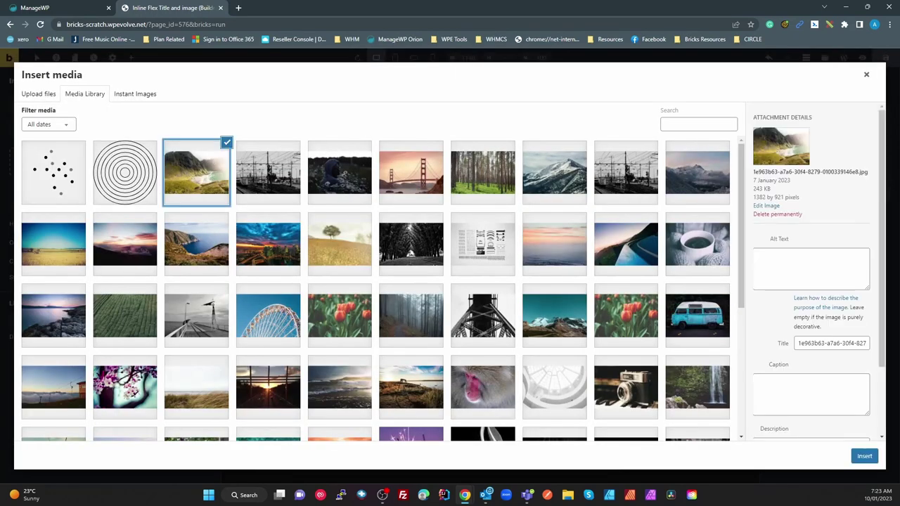
left_click(860, 457)
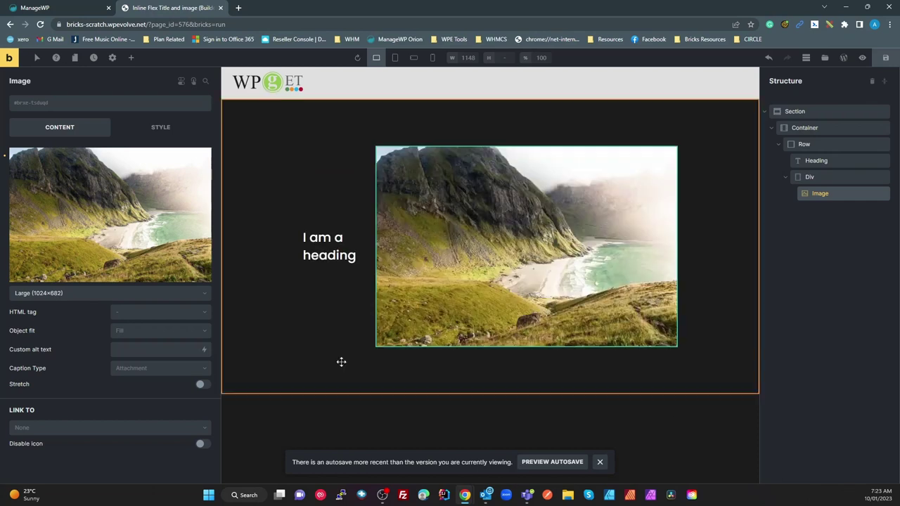
left_click(123, 295)
left_click(62, 322)
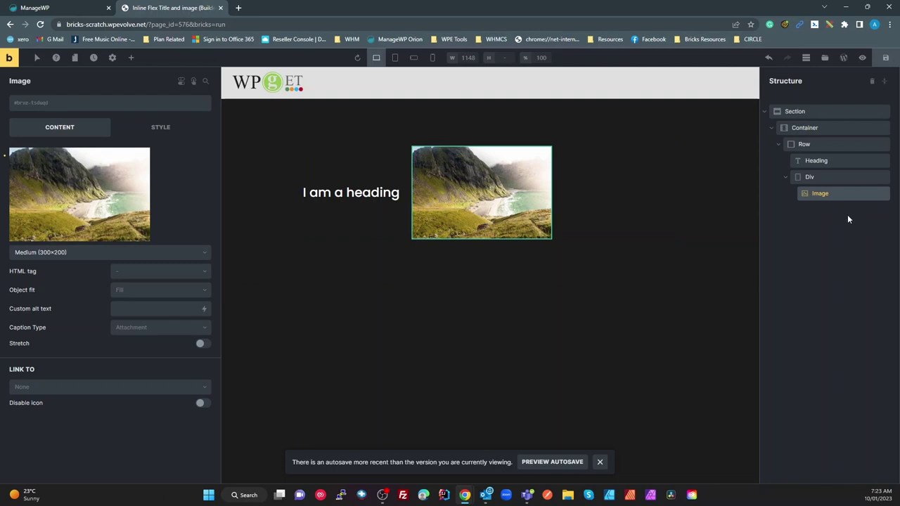
- Create the CSS class heading-inline-img-row__heading on the Heading element
left_click(821, 162)
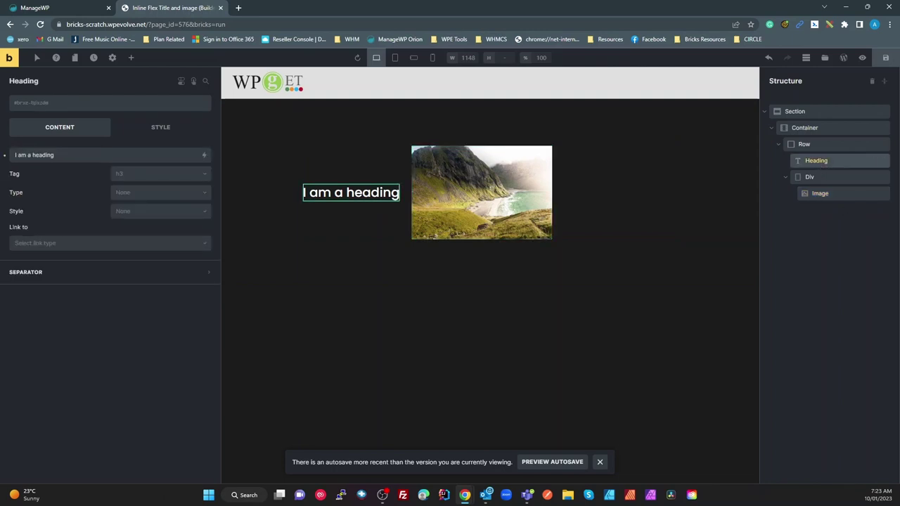
left_click(60, 106)
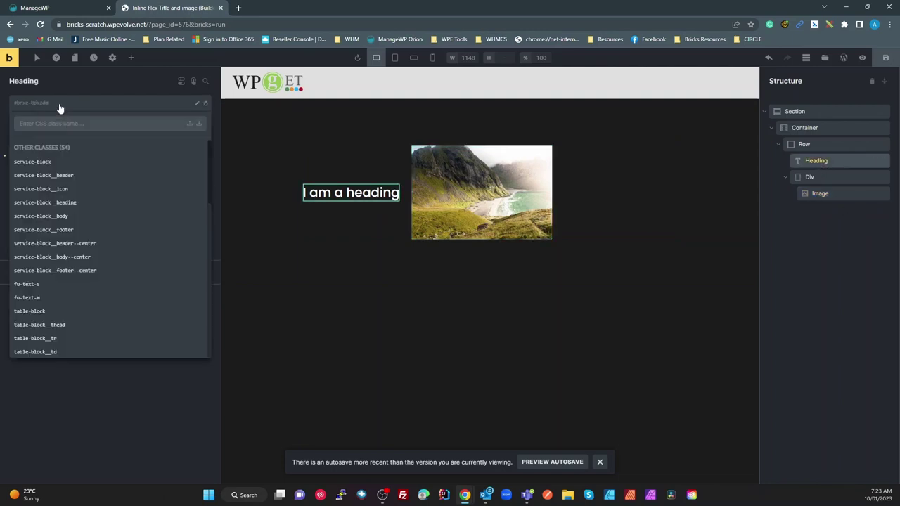
key("ctrl+v")
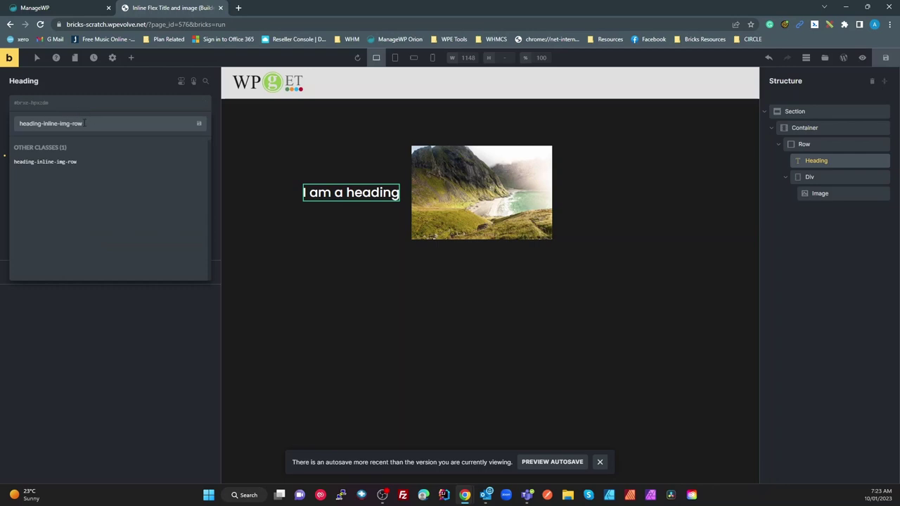
type("__")
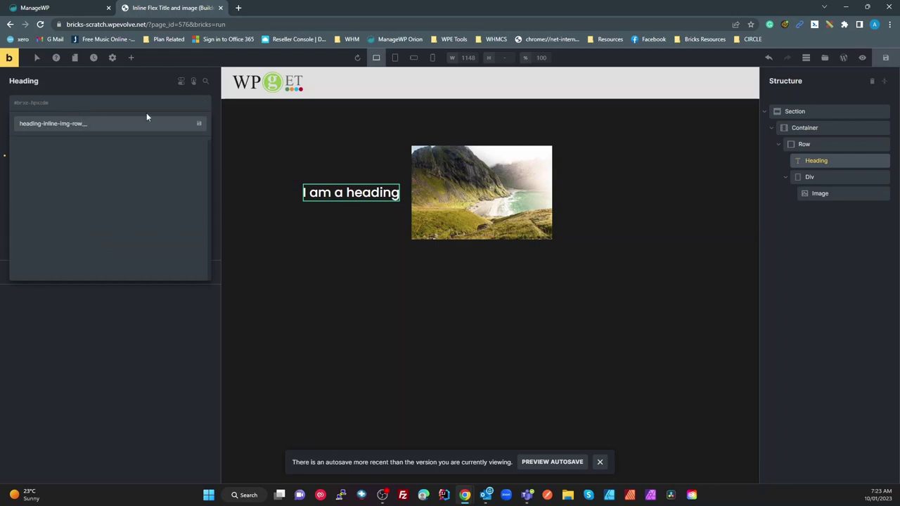
type("heading")
key("Return")
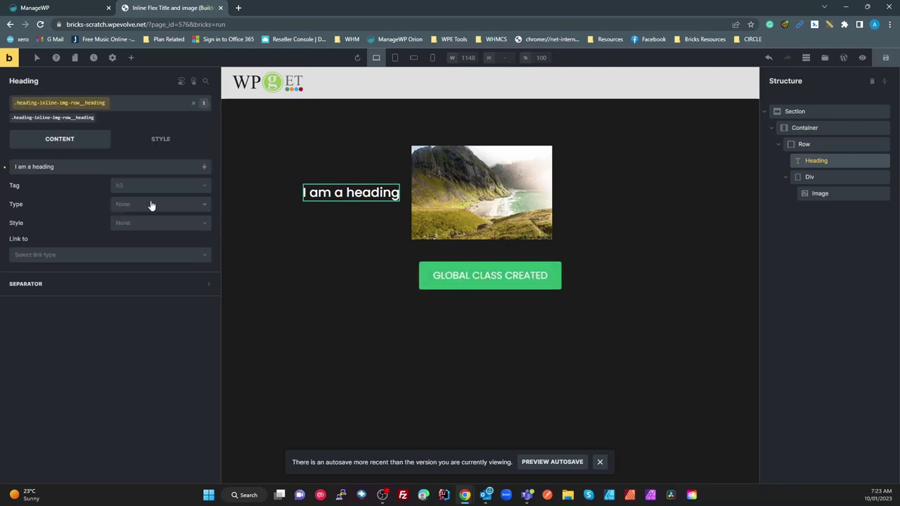
- Write custom CSS for the heading-inline-img-row__heading class with a root rule setting white-space: nowrap;
left_click(161, 142)
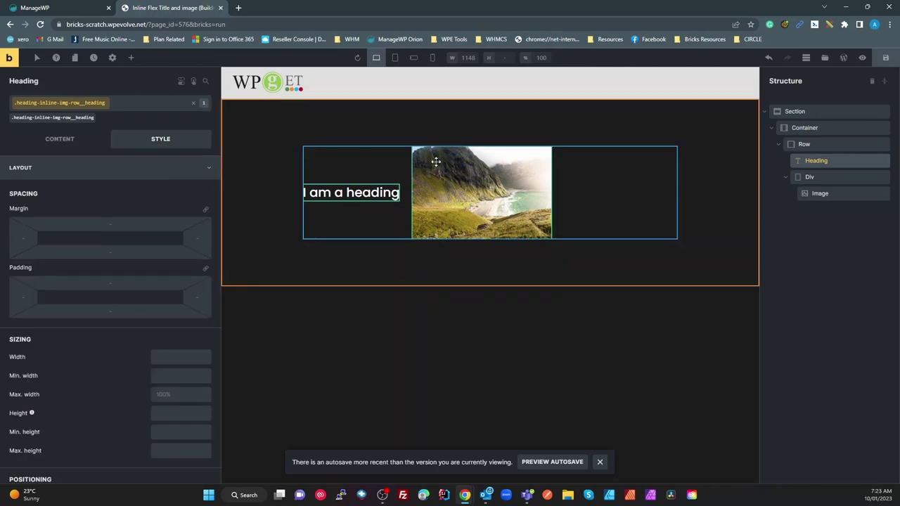
left_click(54, 173)
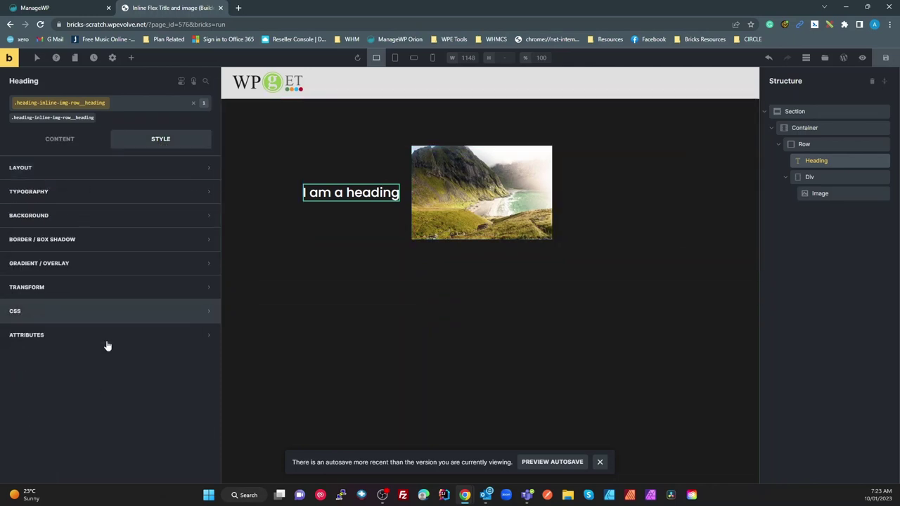
left_click(64, 314)
left_click(99, 426)
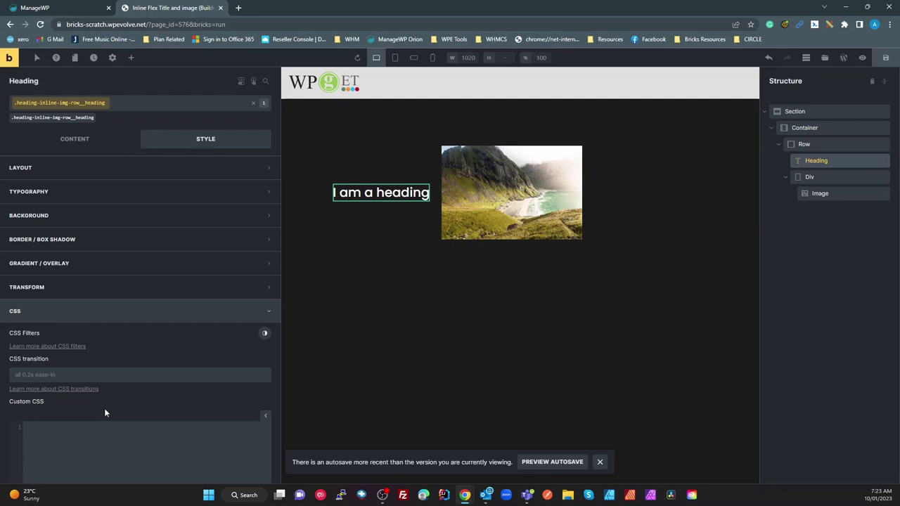
type("root{")
key("Return")
key("Return")
type("}")
key("Up")
type("whi")
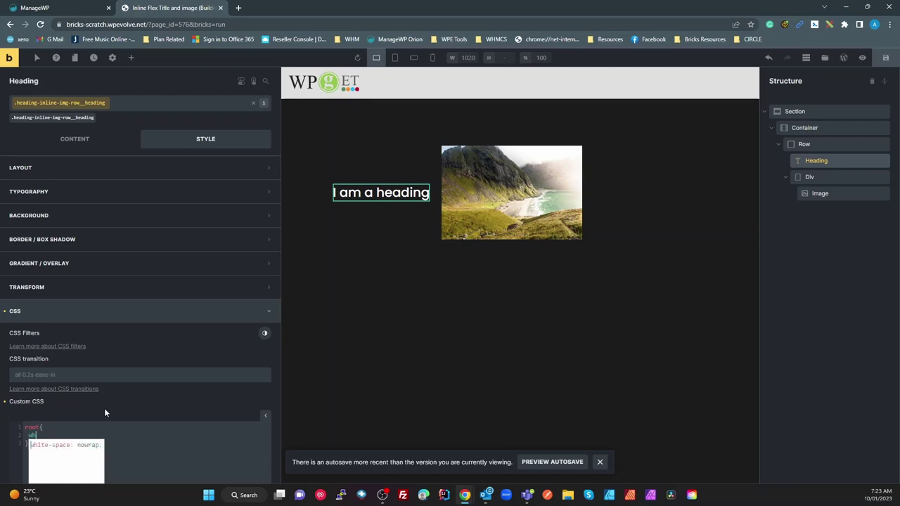
type("te-")
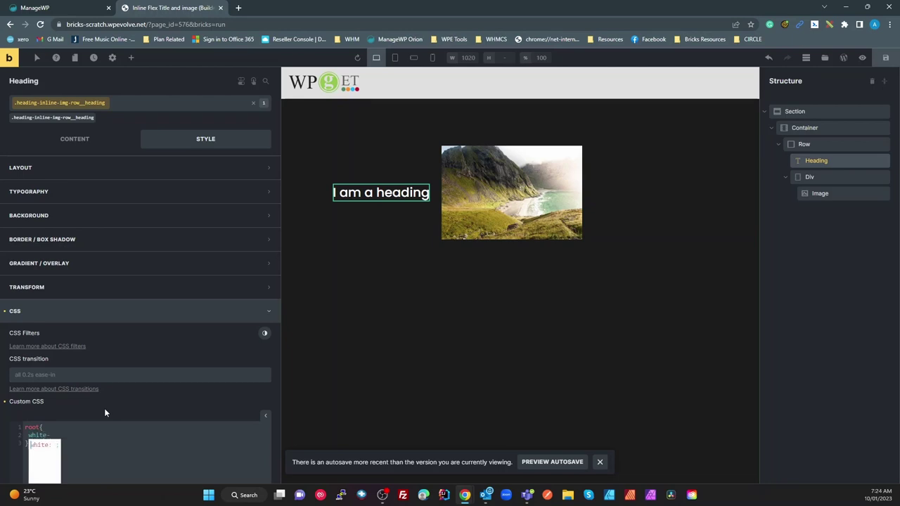
type("space")
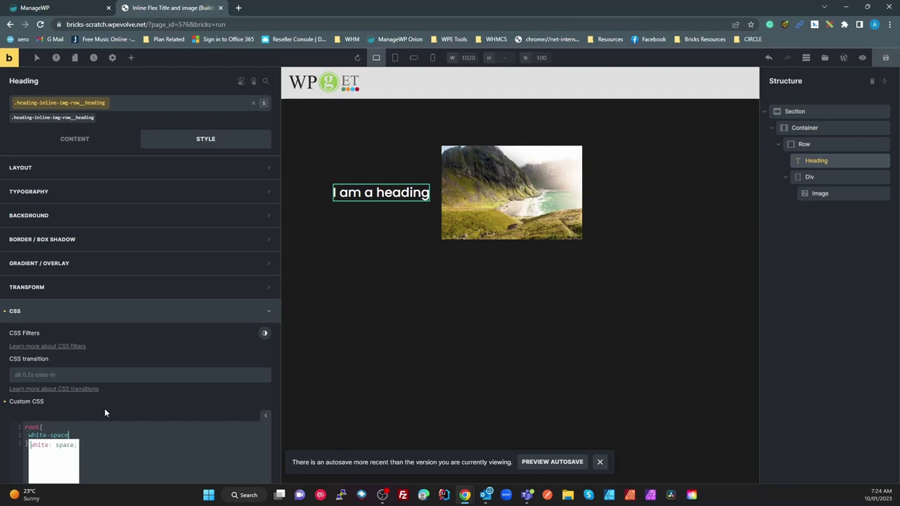
type(": nowrap")
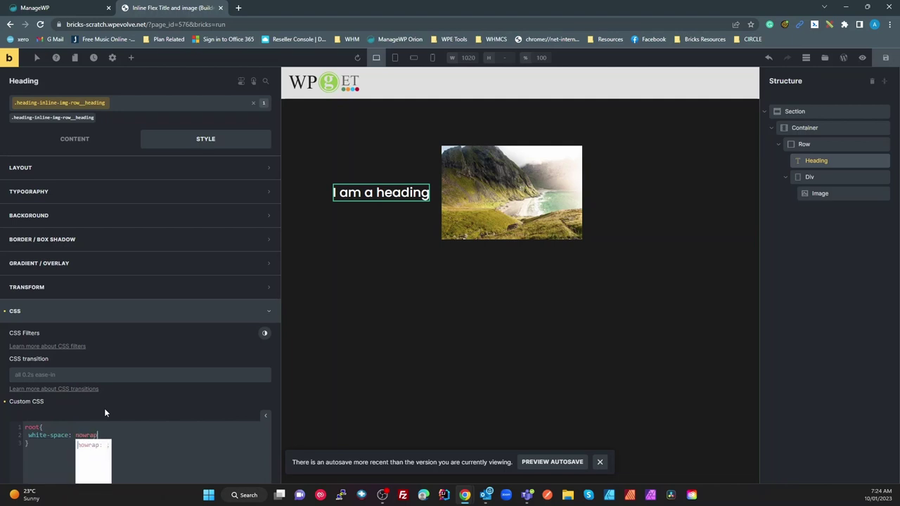
type(";")
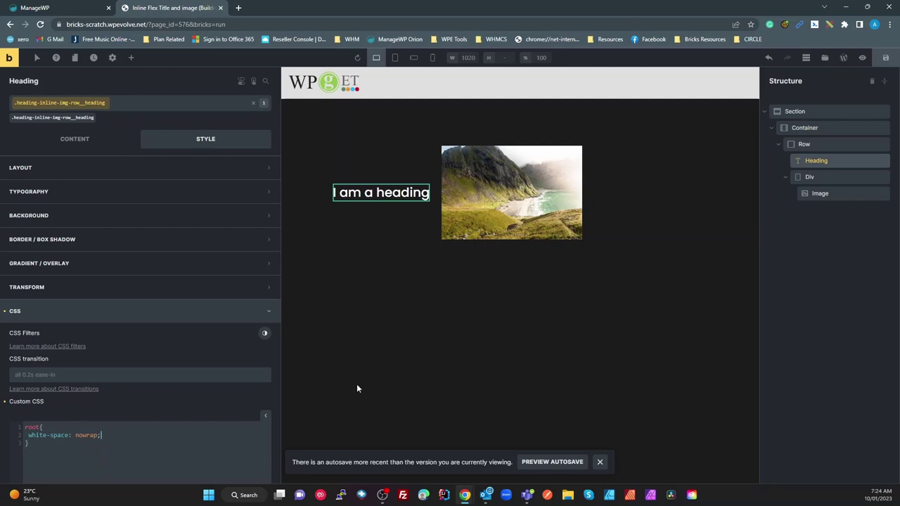
- Set the font size of the heading-inline-img-row__heading class to 60
left_click(41, 193)
left_click(167, 232)
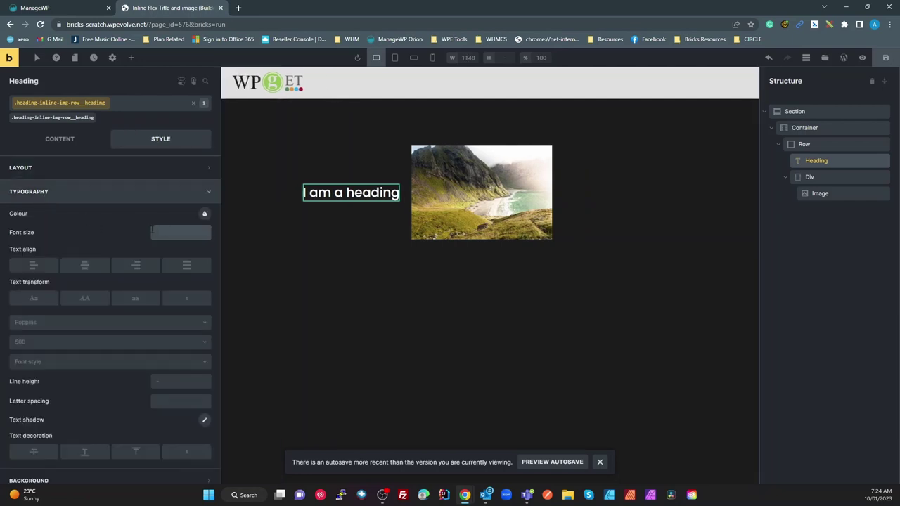
type("60")
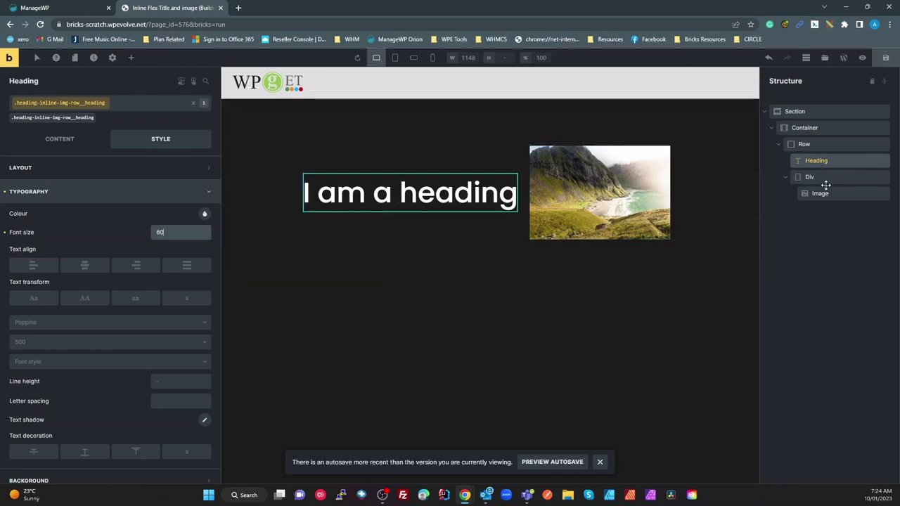
- Create the CSS class heading-inline-img-row__img-wrapper on the Div that holds the image
left_click(809, 177)
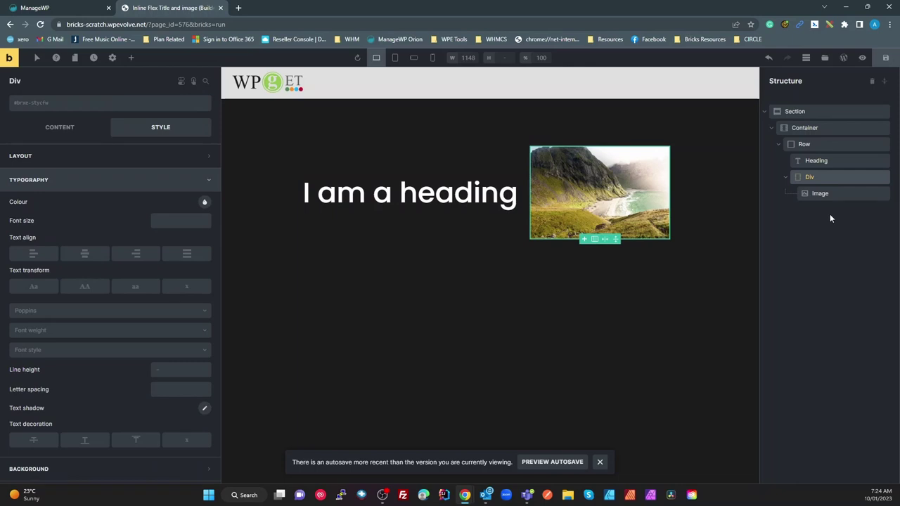
left_click(66, 105)
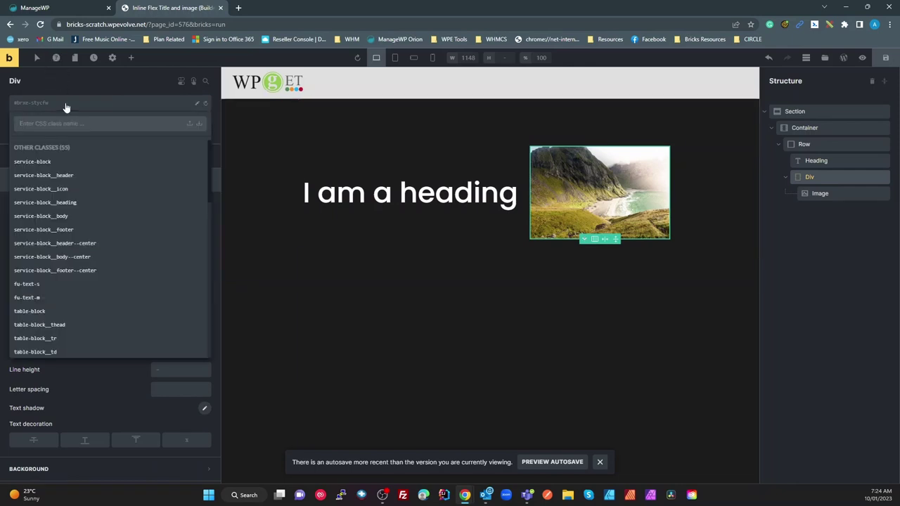
type("heading-inline-img-row")
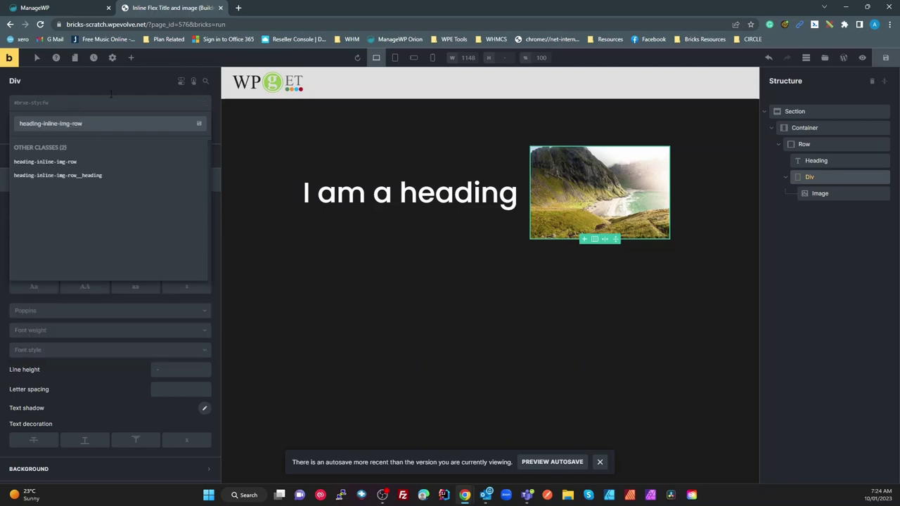
type("__img")
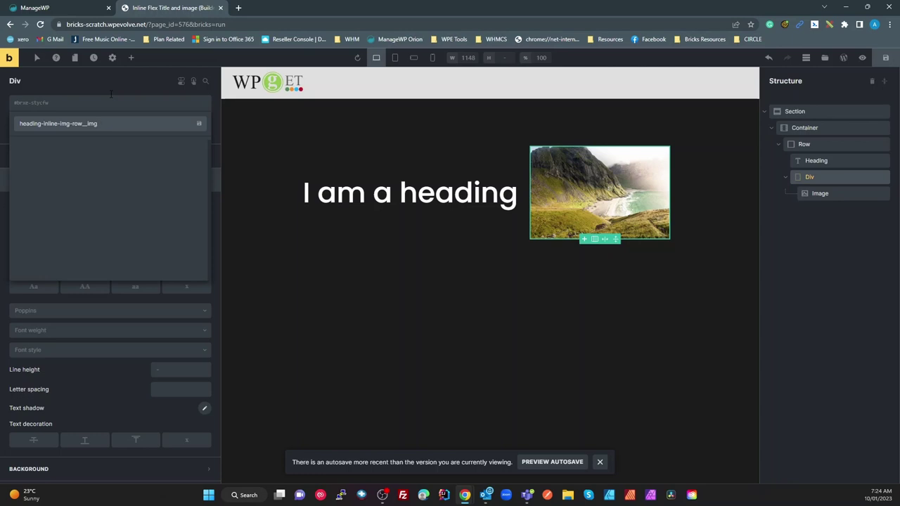
type("-wrapper")
key("Return")
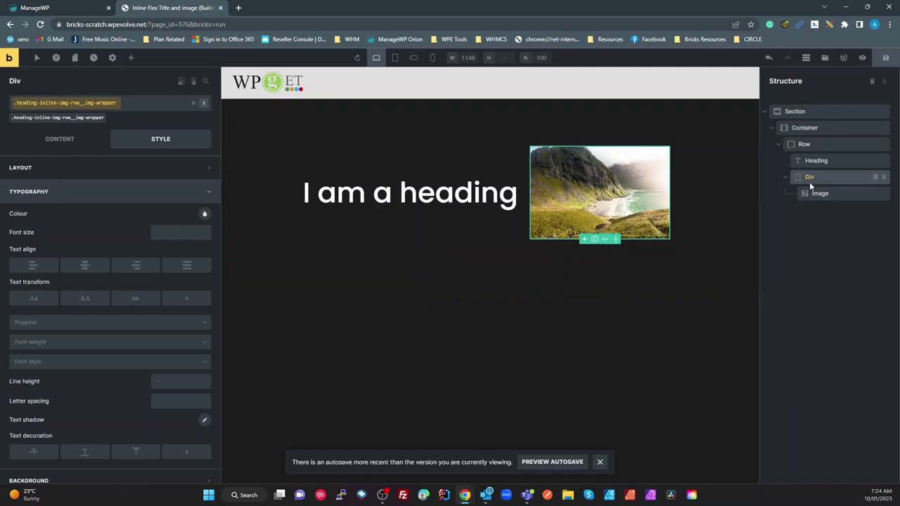
- Set the heading-inline-img-row__img-wrapper class to flex display with a flex grow of 1
left_click(60, 139)
left_click(139, 210)
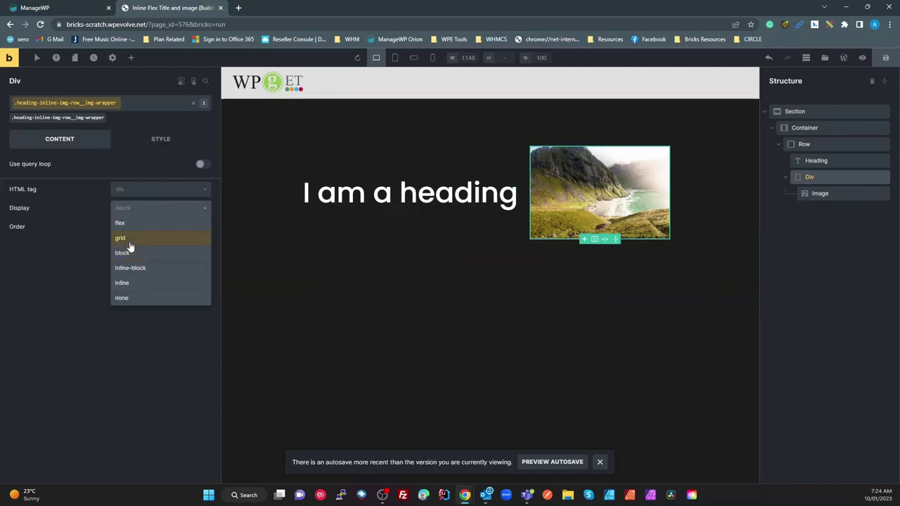
left_click(124, 224)
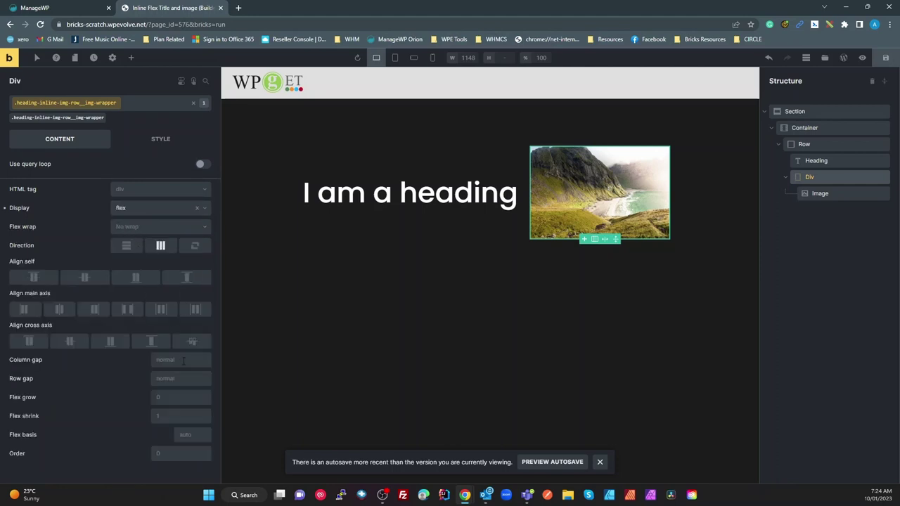
left_click(181, 397)
type("1")
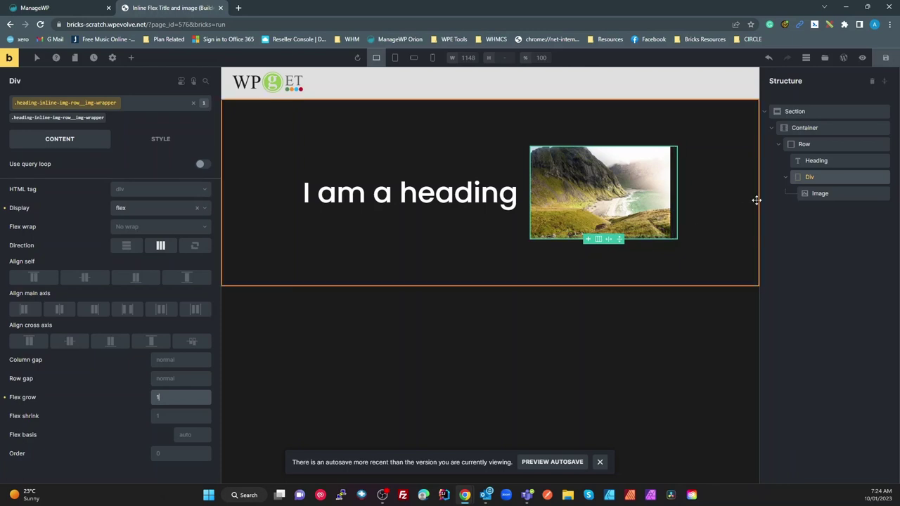
- Create the CSS class heading-inline-img-row__img on the Image element inside the Div
left_click(819, 194)
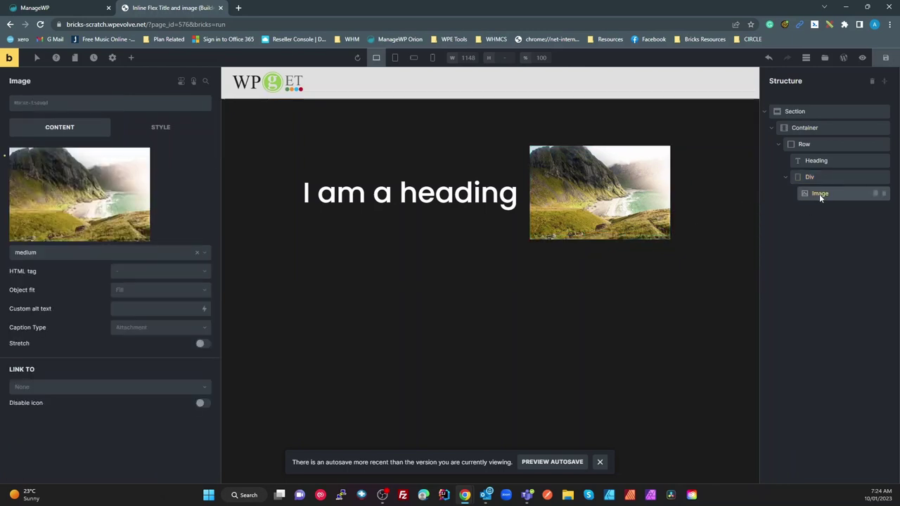
left_click(47, 107)
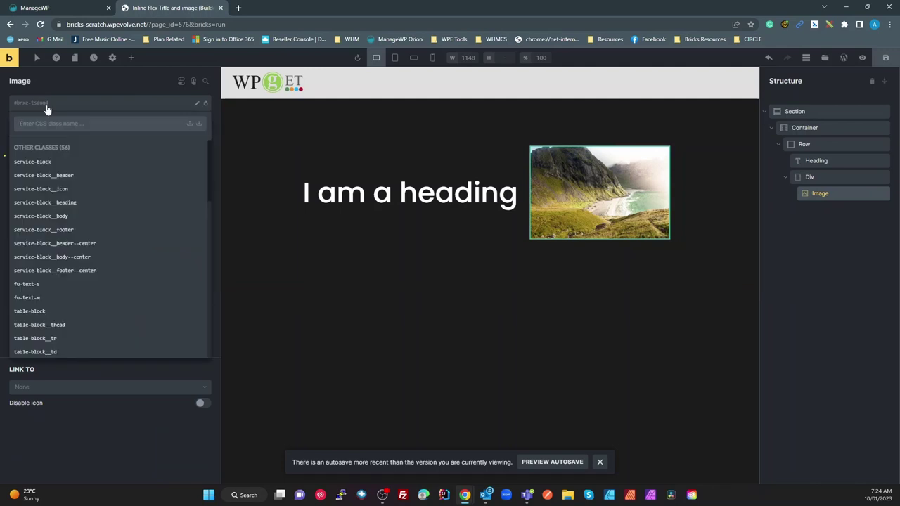
type("heading-inline-img-row")
type("__")
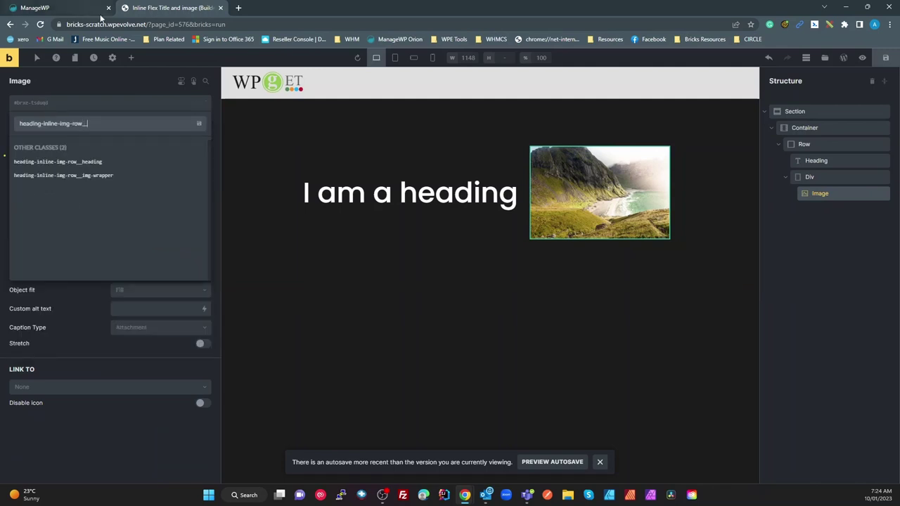
type("img")
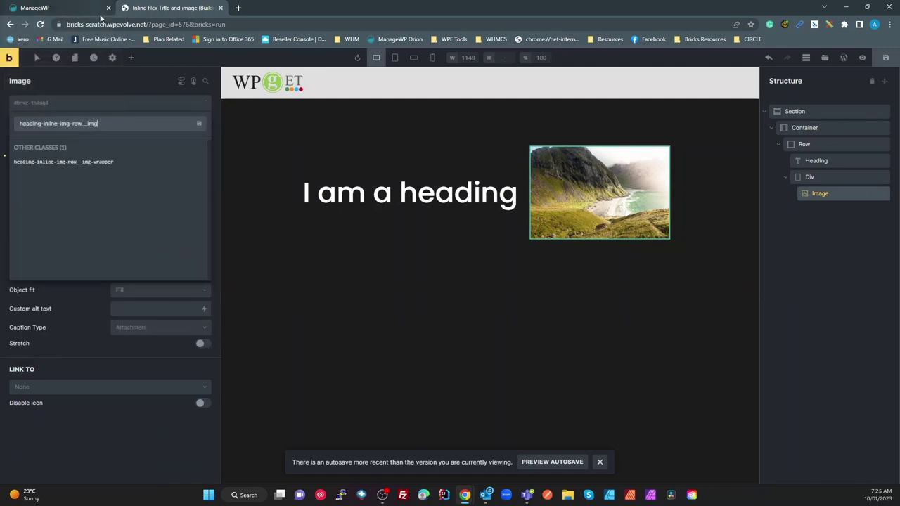
key("Return")
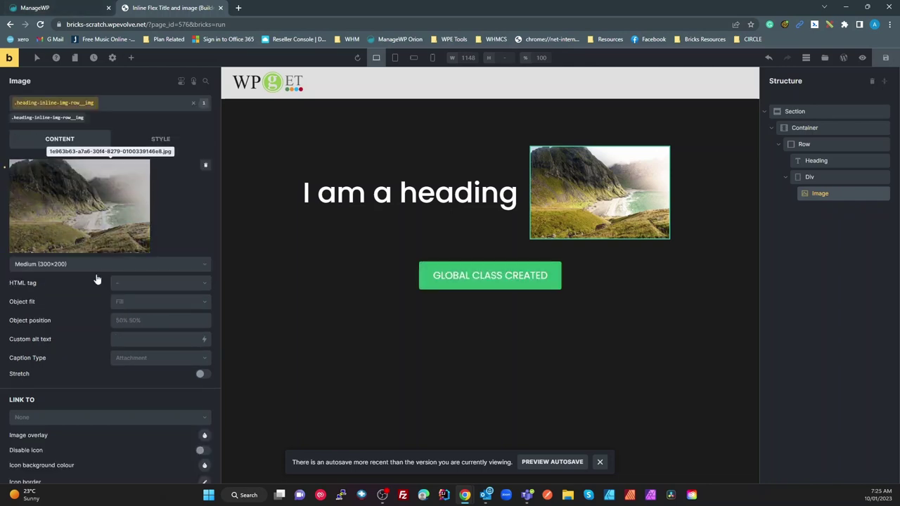
- Set the width of the heading-inline-img-row__img class to 100%
left_click(163, 139)
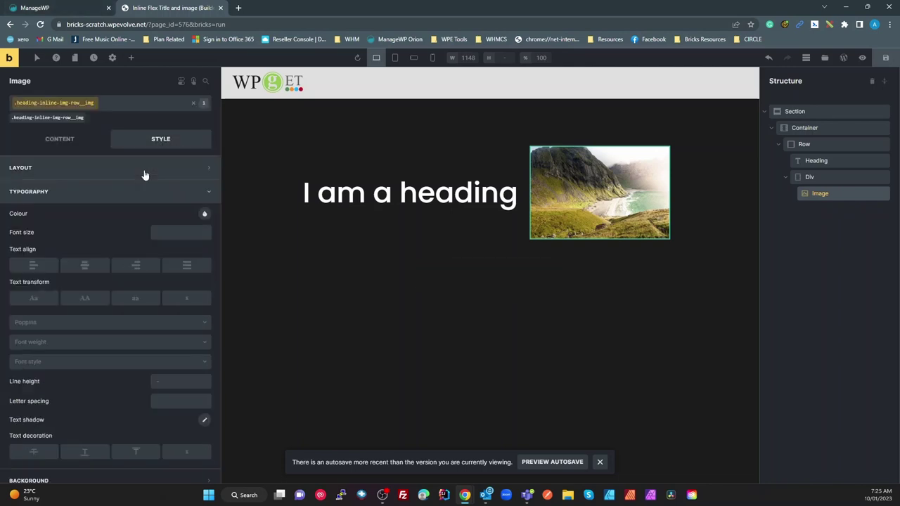
left_click(59, 172)
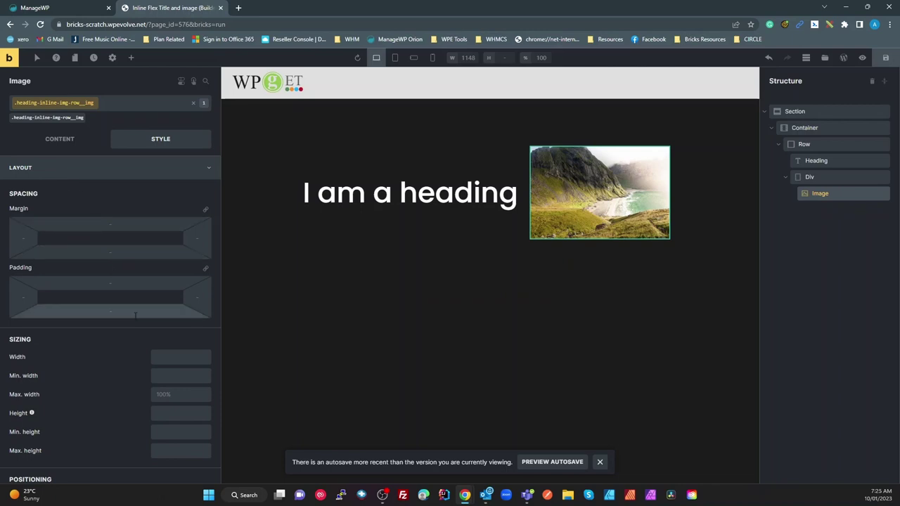
left_click(166, 357)
type("10")
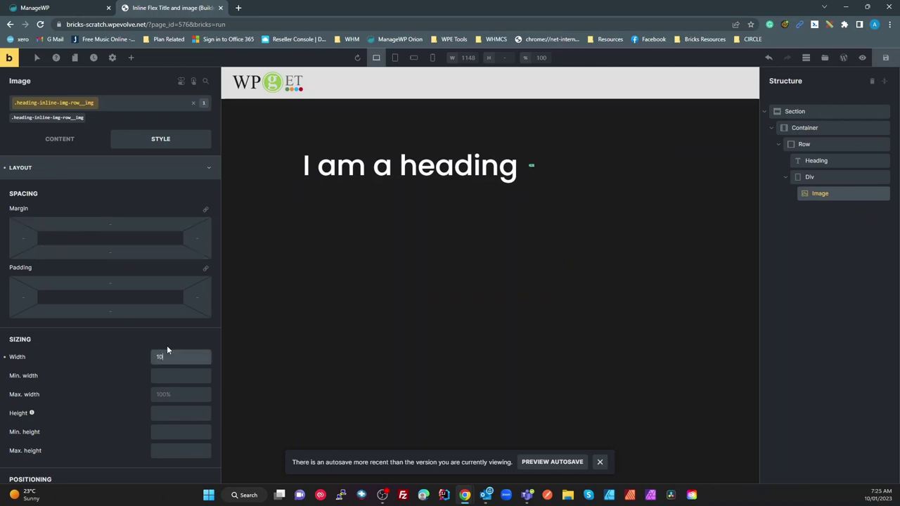
type("0%")
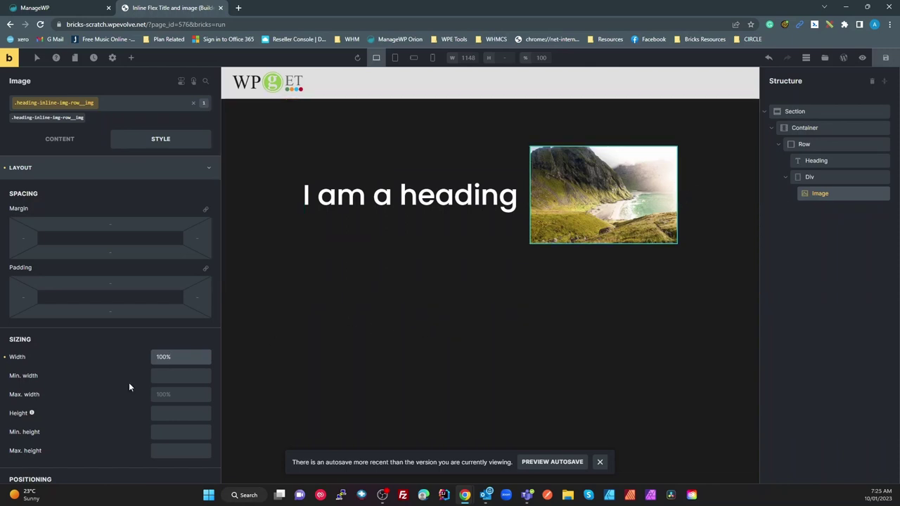
- Set the height of the heading-inline-img-row__img class to 120
scroll(157, 390, "down", 2)
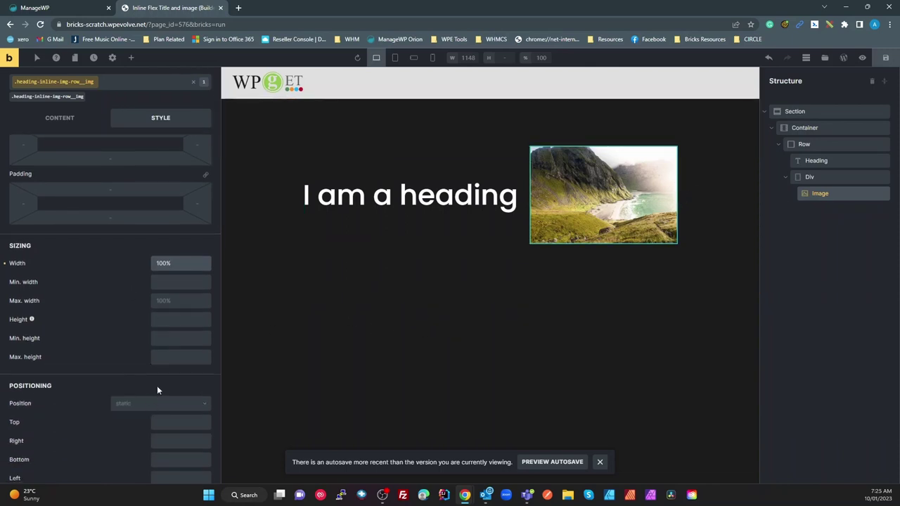
left_click(162, 339)
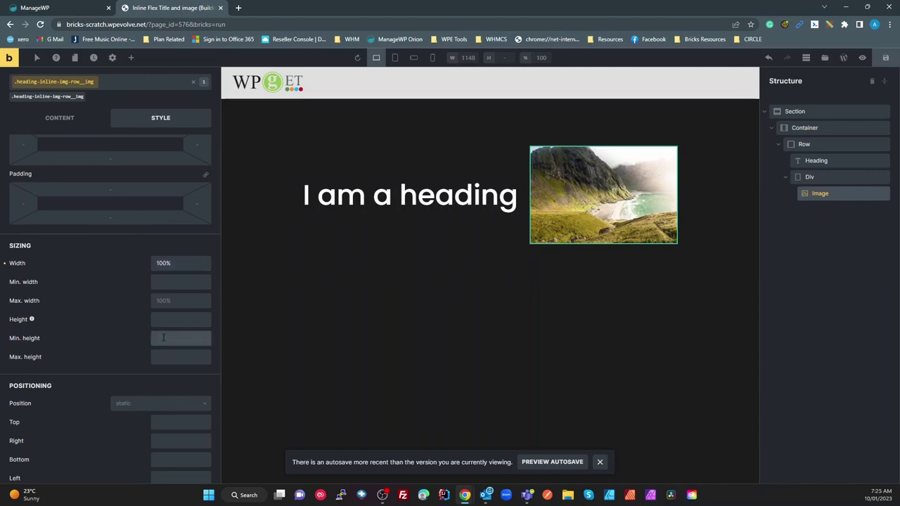
left_click(163, 320)
type("1")
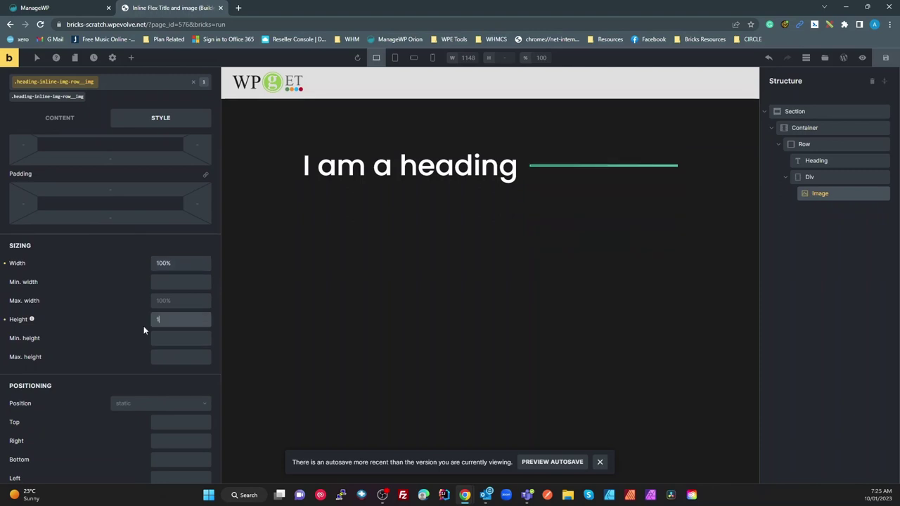
type("00")
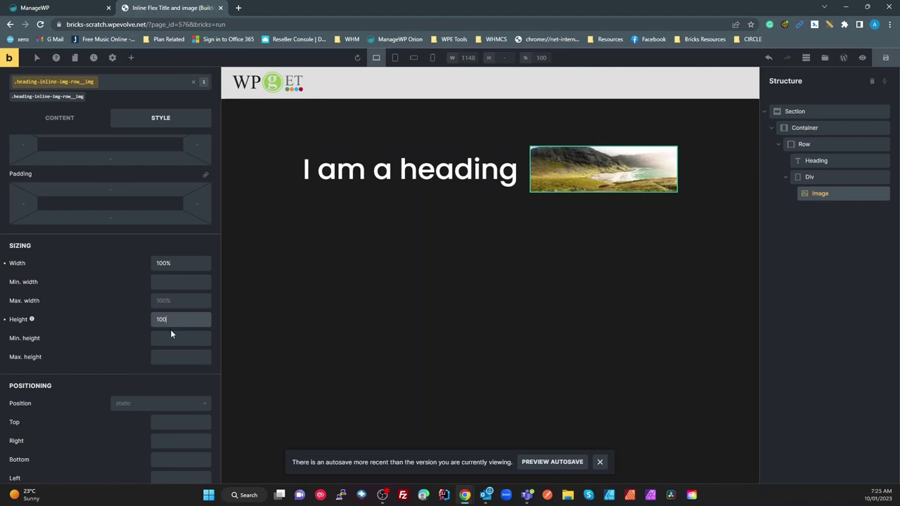
key("ctrl+a")
type("120")
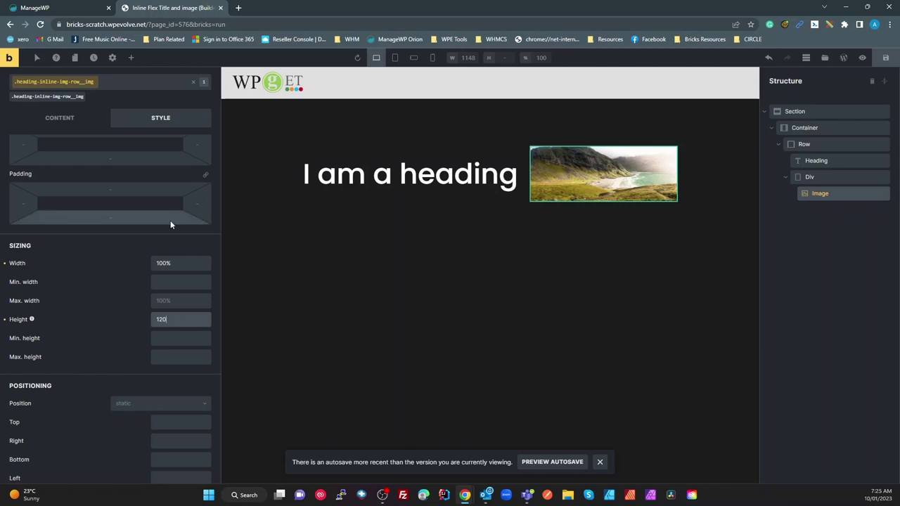
- Give the heading-inline-img-row__img class a linked border radius of 7 on all corners and save the page
scroll(141, 204, "up", 2)
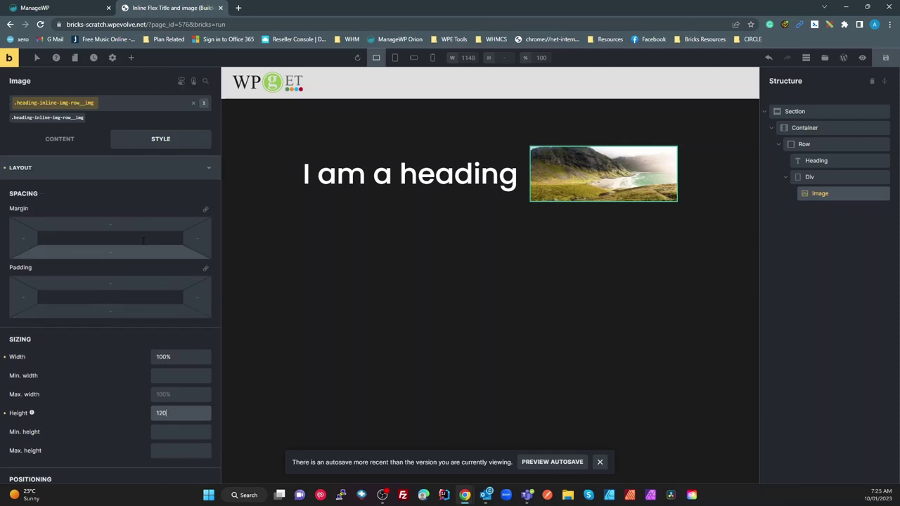
left_click(101, 180)
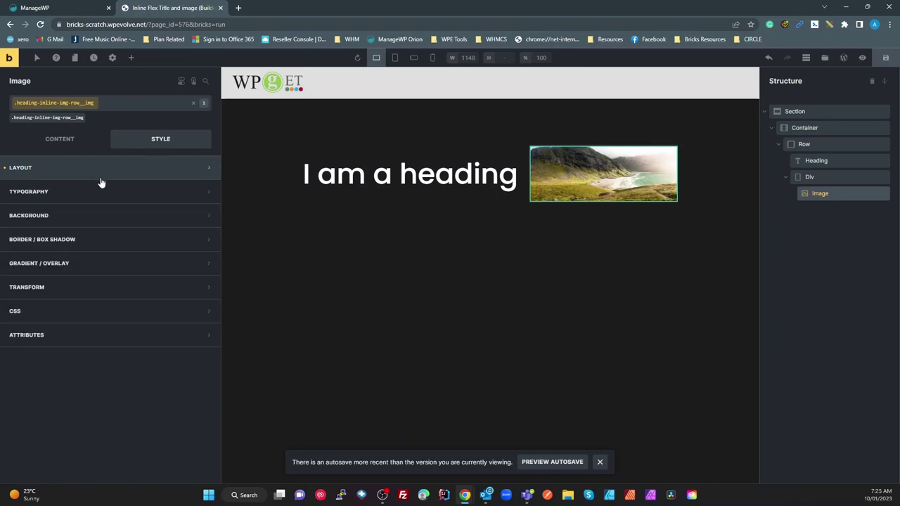
left_click(82, 243)
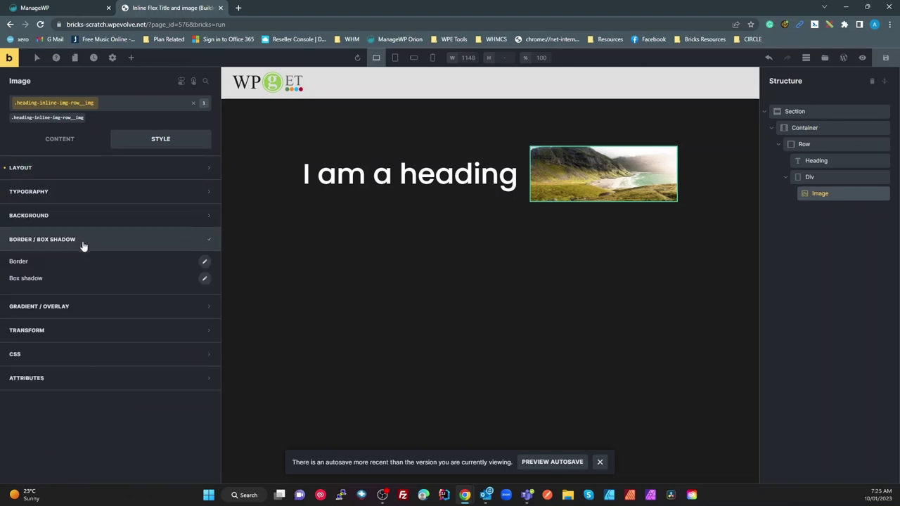
left_click(204, 262)
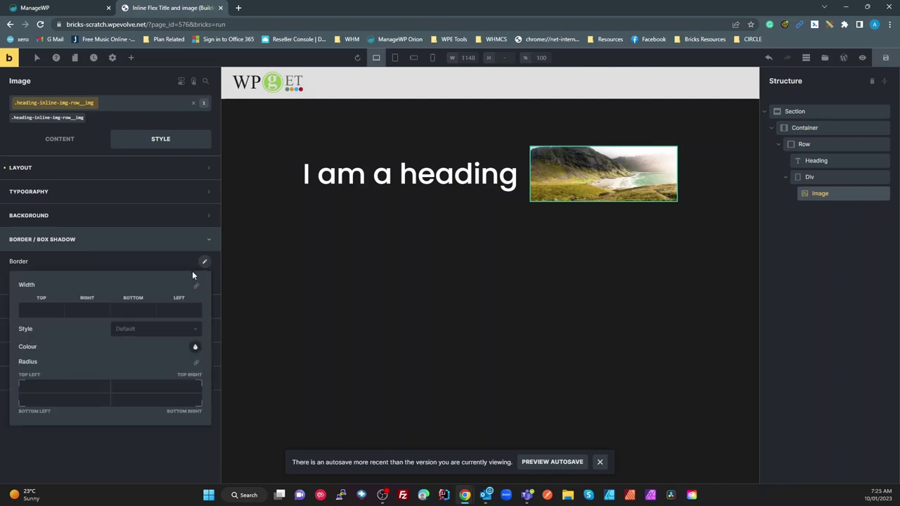
left_click(196, 364)
left_click(74, 388)
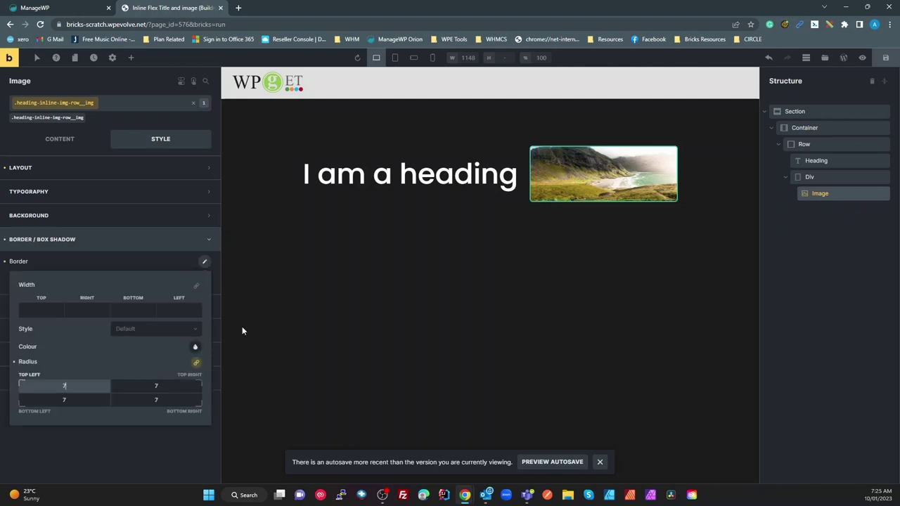
left_click(140, 262)
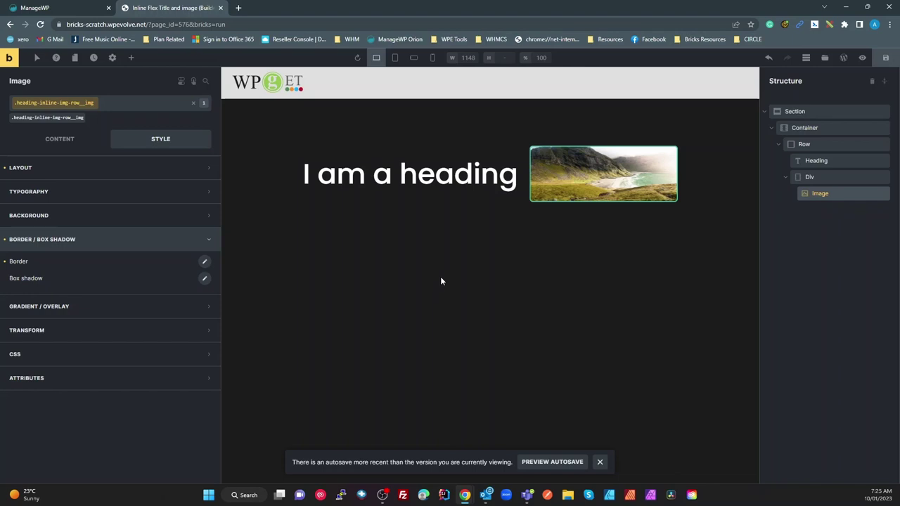
left_click(887, 62)
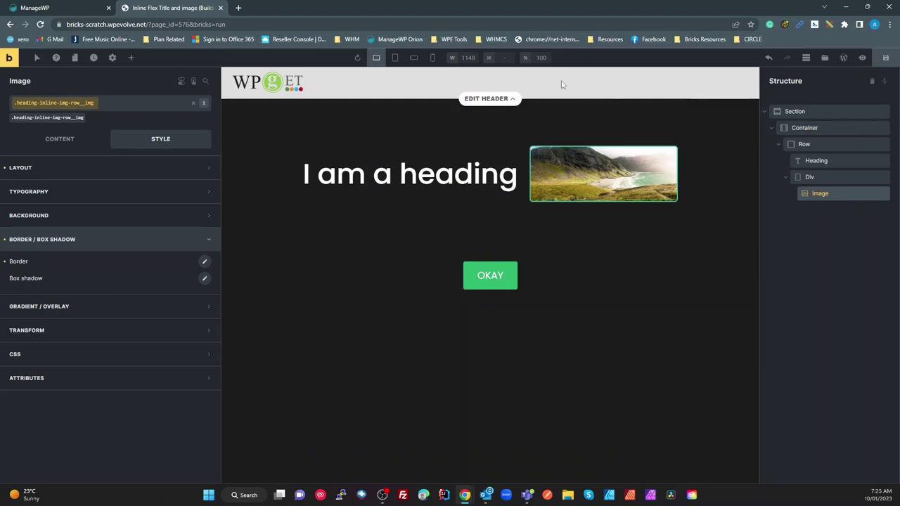
- Preview the heading row at the tablet, mobile landscape and mobile portrait breakpoints, returning to the desktop view
left_click(395, 60)
left_click(414, 59)
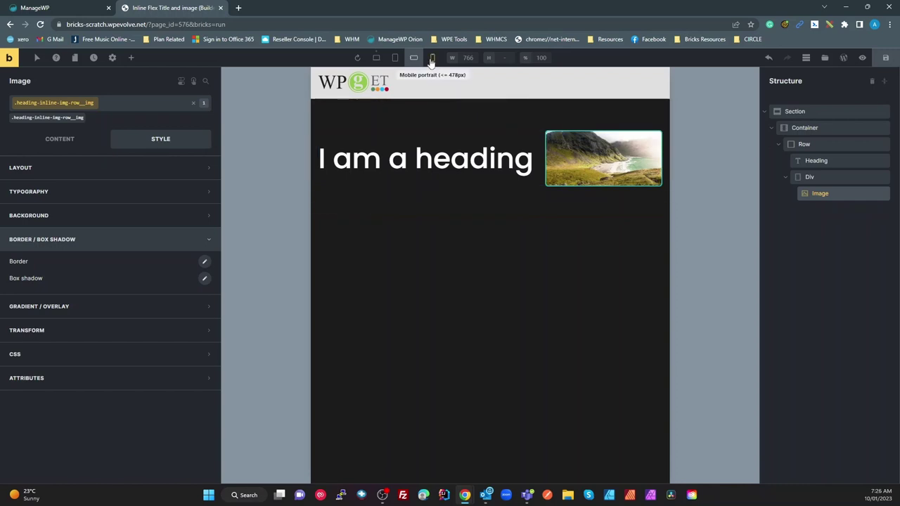
left_click(432, 60)
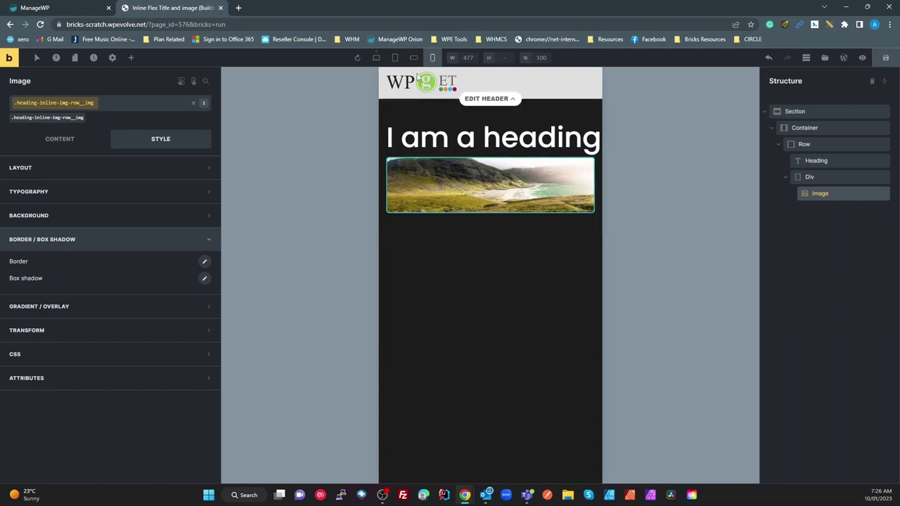
left_click(377, 60)
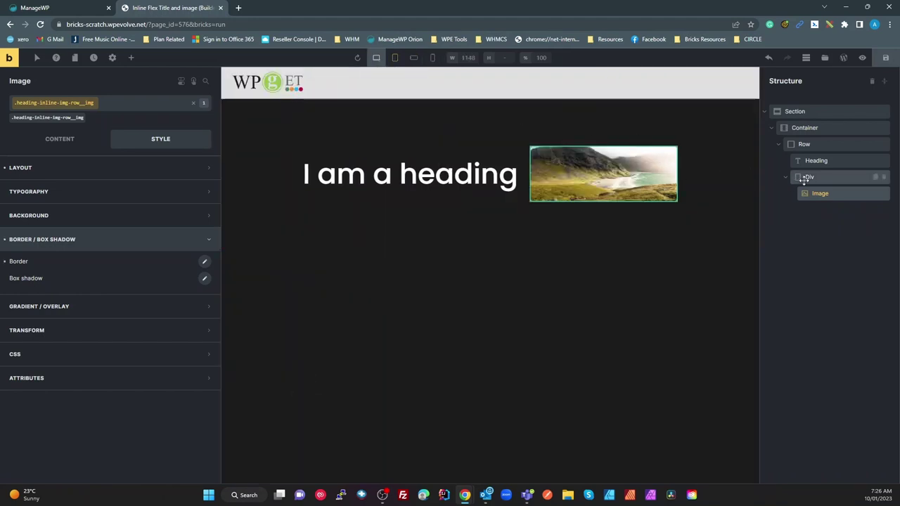
- Set the row gap of the Row's heading-inline-img-row class to 25 and check the spacing at the mobile portrait breakpoint
left_click(800, 144)
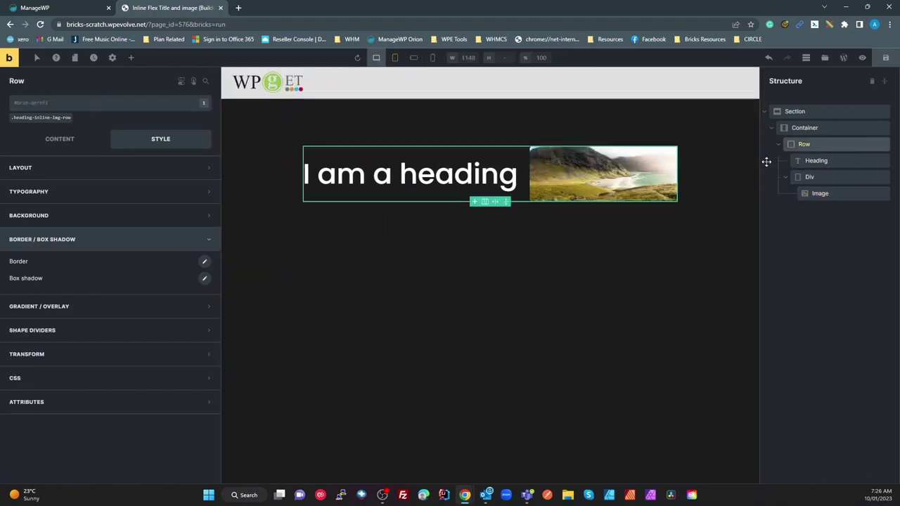
left_click(65, 139)
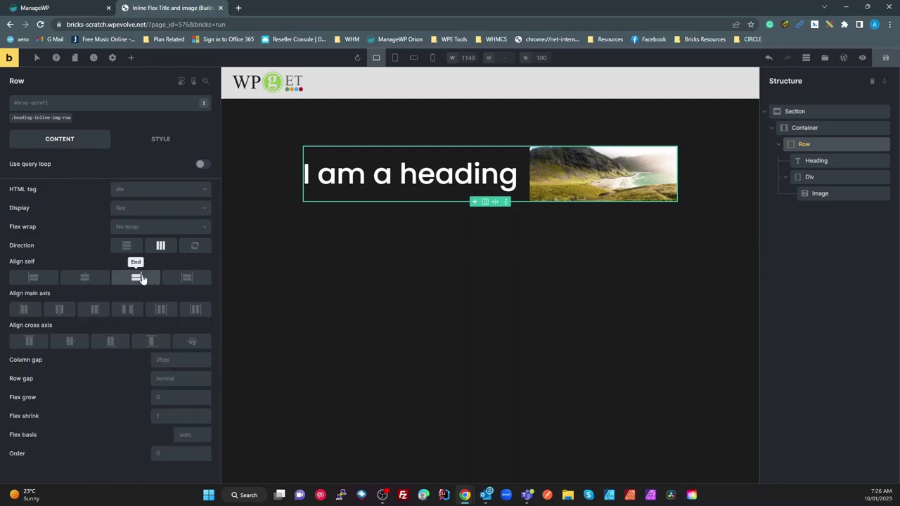
left_click(51, 119)
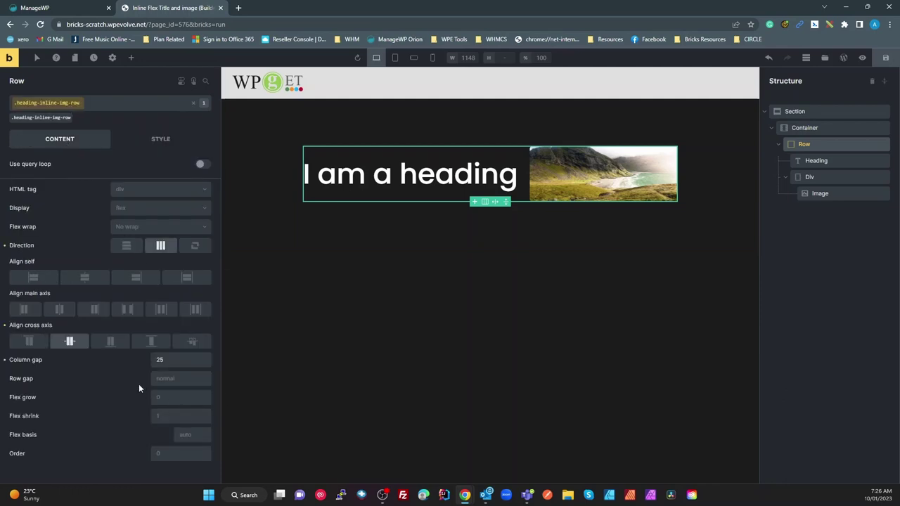
left_click(177, 379)
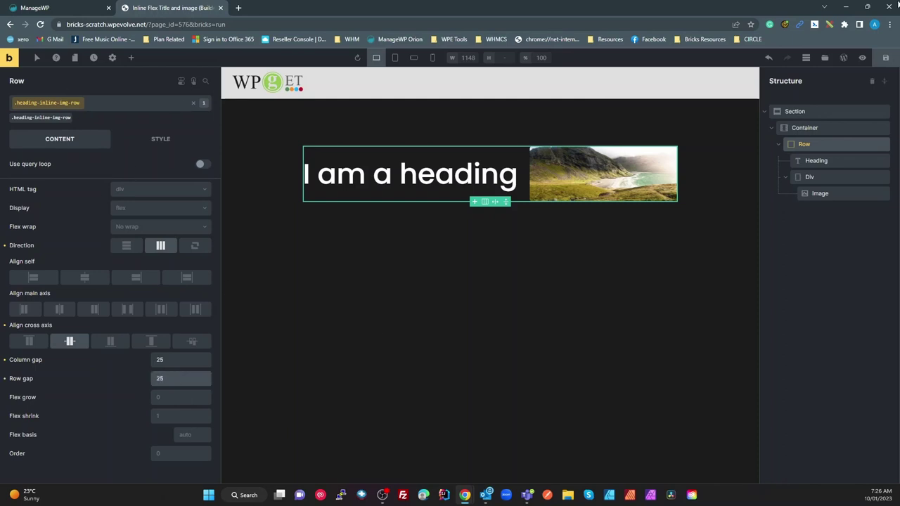
left_click(432, 58)
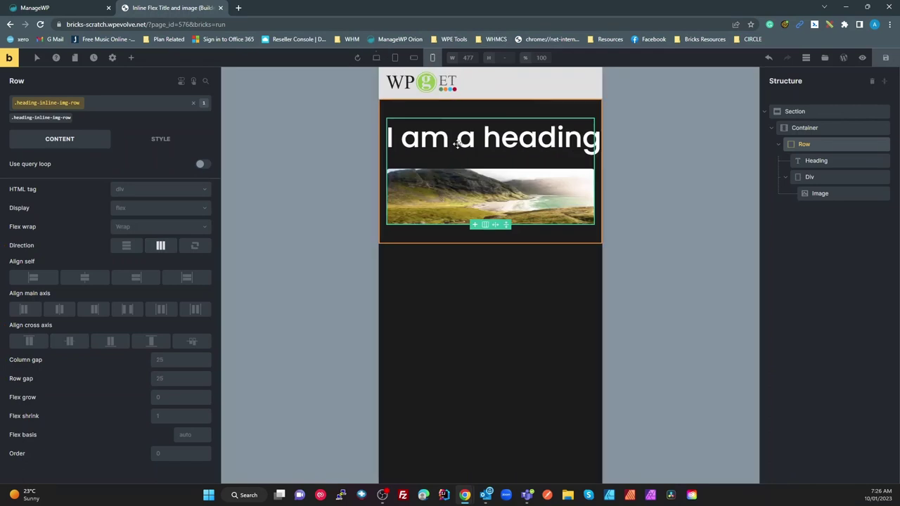
left_click(376, 57)
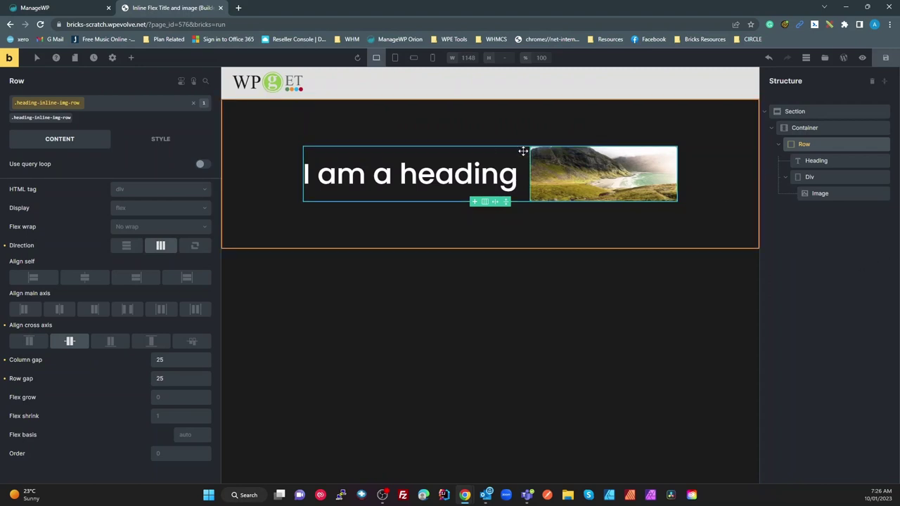
- Set the font size of the heading-inline-img-row__heading class to 80
left_click(438, 173)
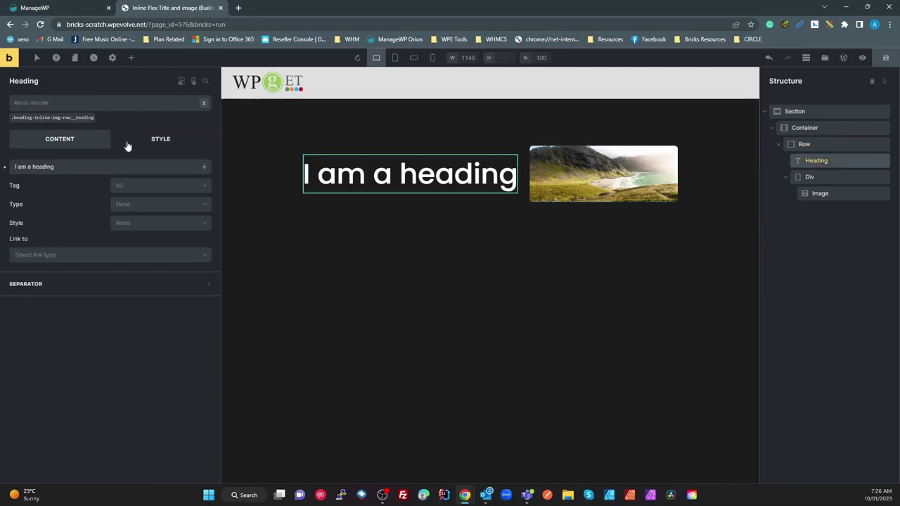
left_click(66, 121)
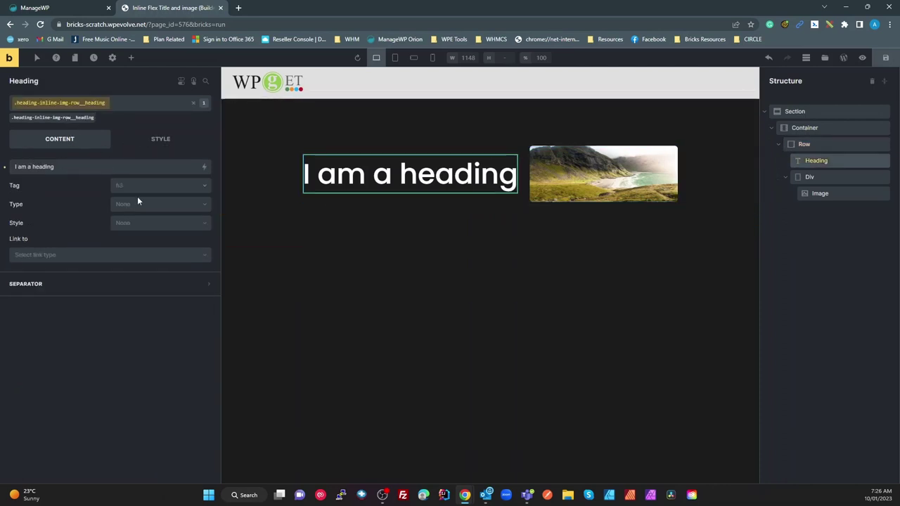
left_click(160, 140)
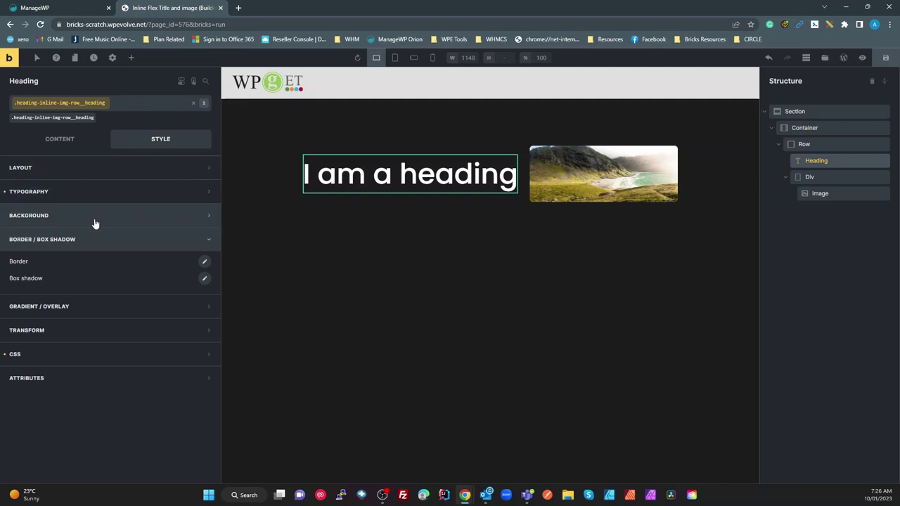
left_click(63, 193)
left_click_drag(164, 232, 145, 229)
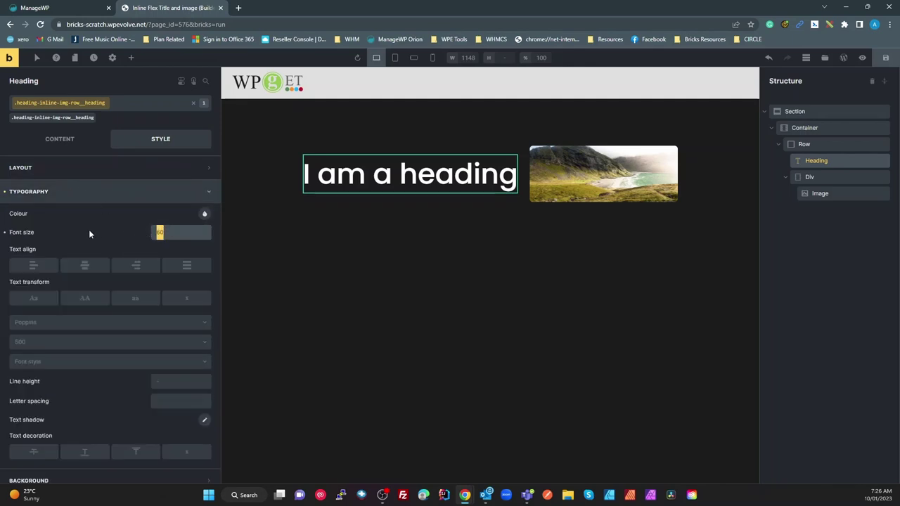
type("80")
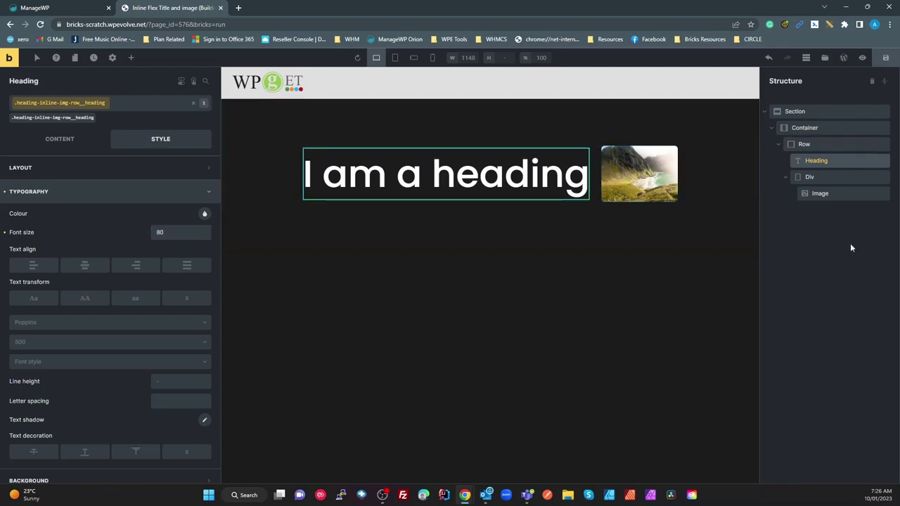
- Duplicate the heading row and shorten the copy's heading text to "heading"
right_click(806, 145)
left_click(807, 187)
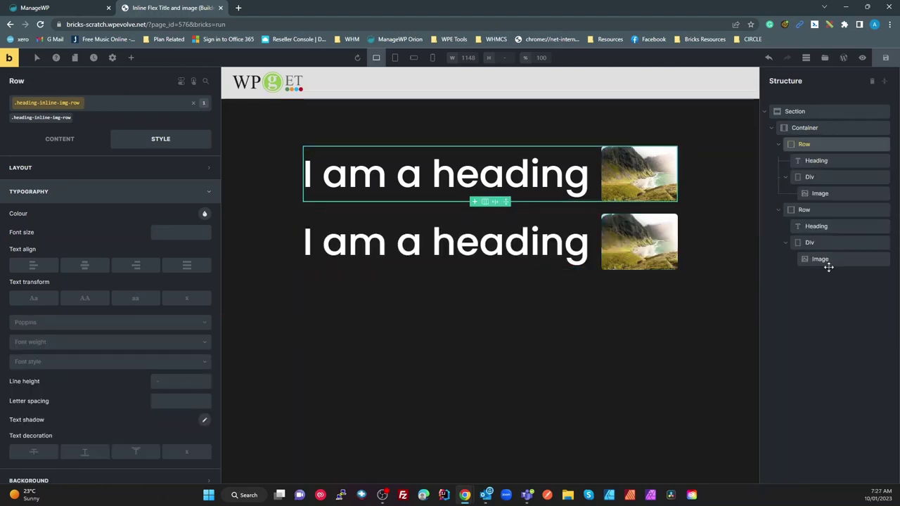
left_click(815, 226)
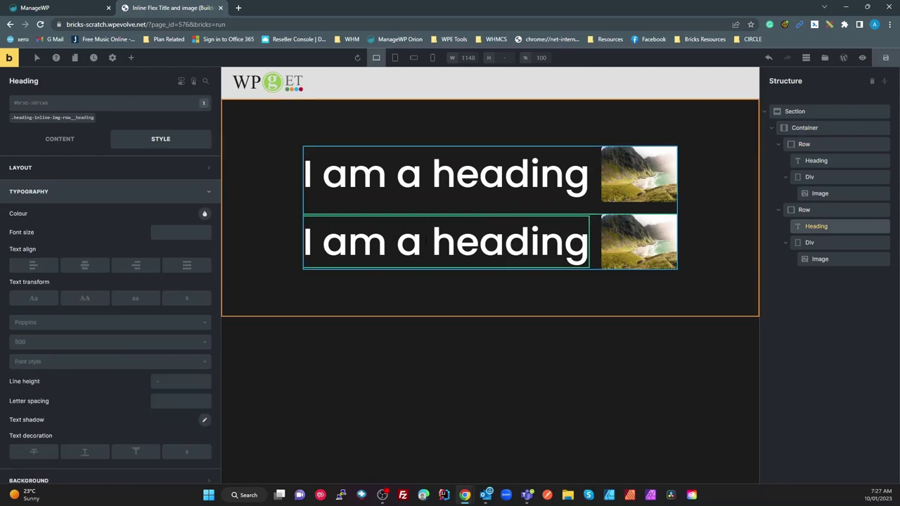
left_click_drag(425, 241, 297, 245)
key("BackSpace")
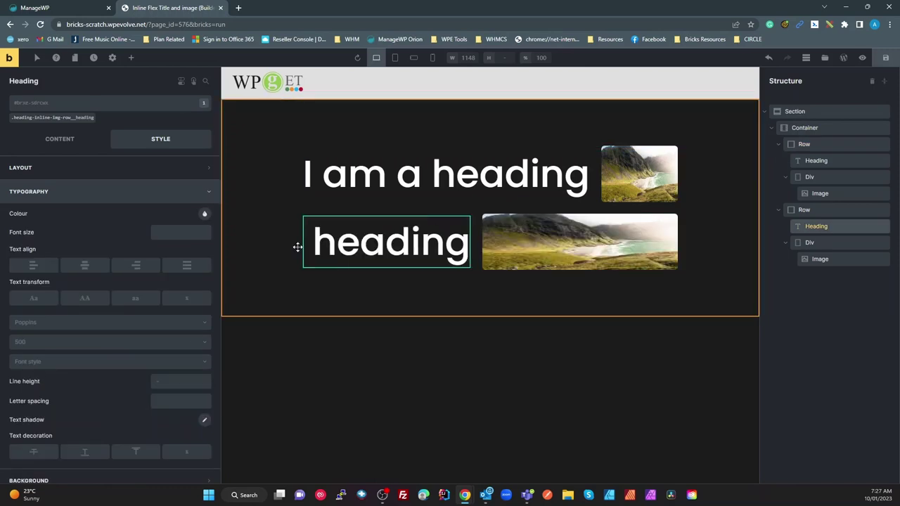
key("Delete")
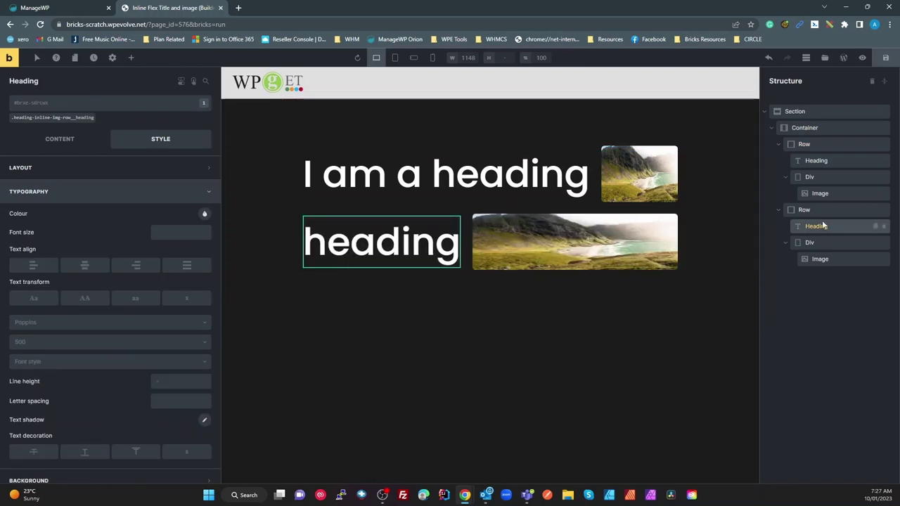
- Move the second row's image Div ahead of its heading and change the heading text to "Another Text"
left_click(785, 243)
left_click_drag(809, 243, 817, 226)
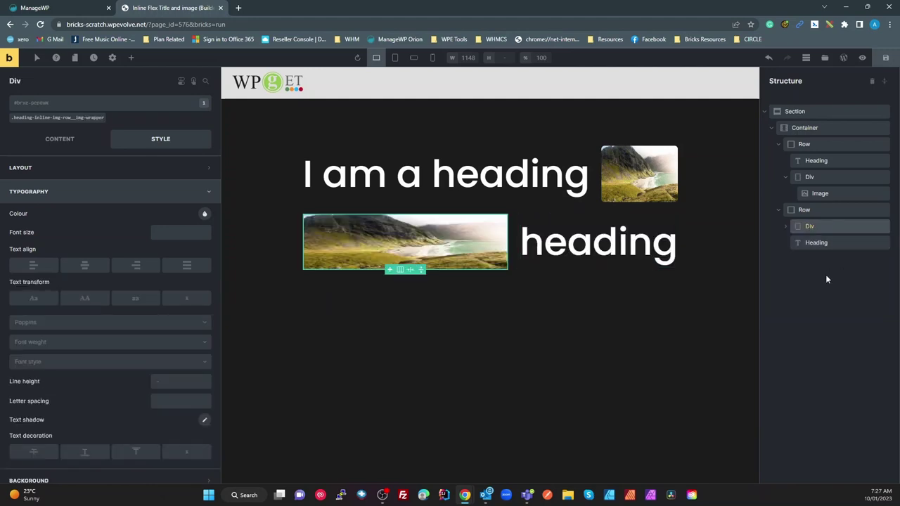
left_click(555, 246)
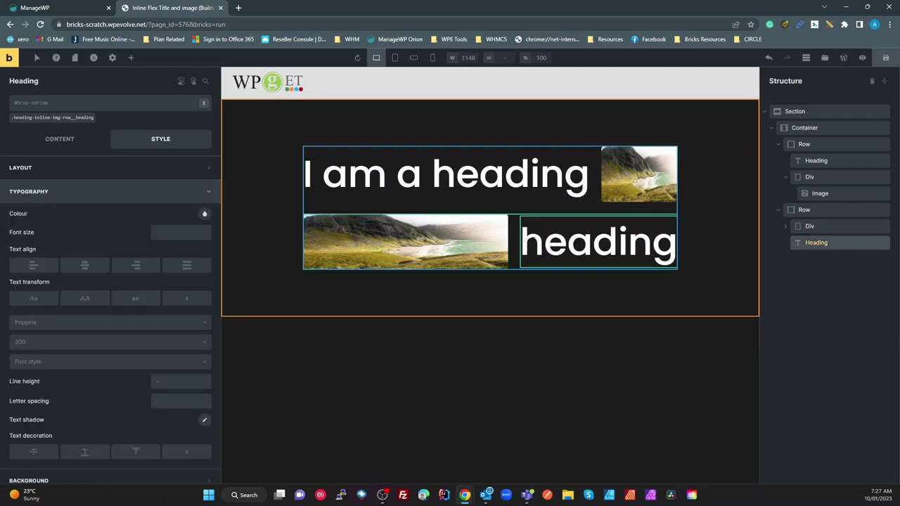
type("A")
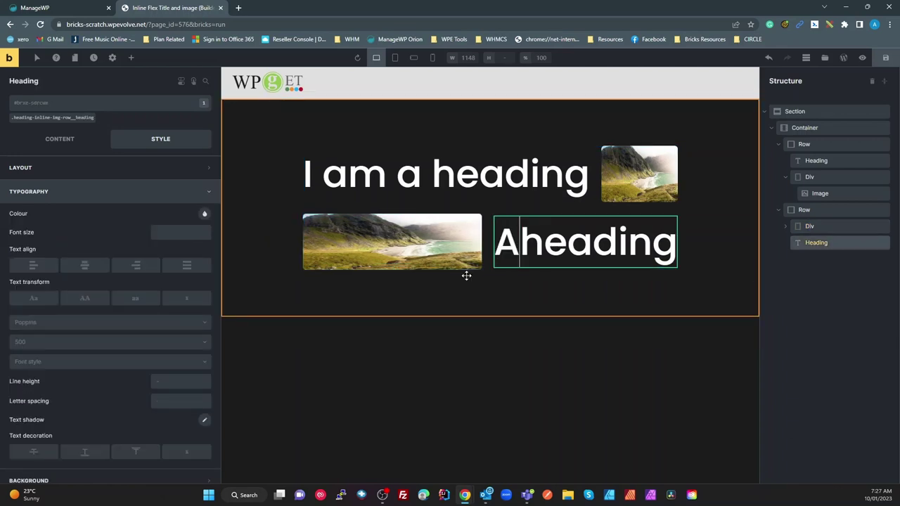
type("nother")
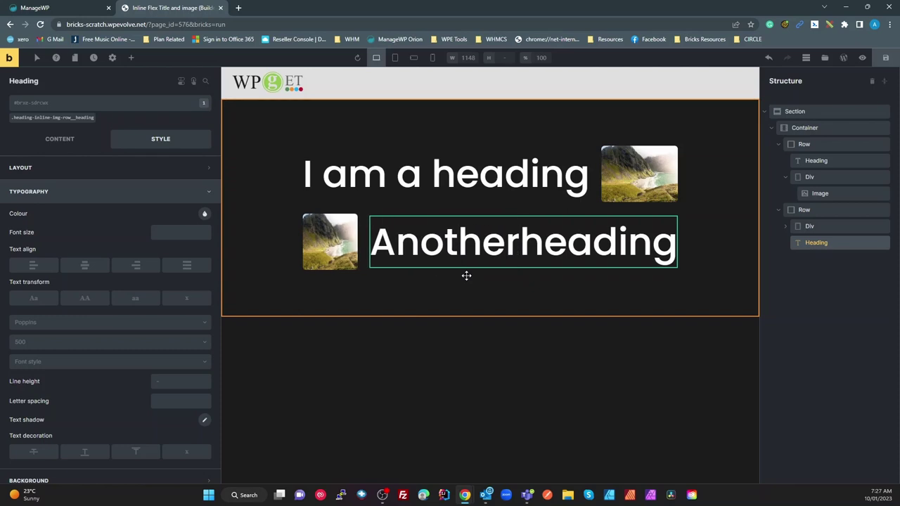
key("Delete")
key("Delete")
key("Delete")
key("Delete")
key("Delete")
key("Delete")
key("Delete")
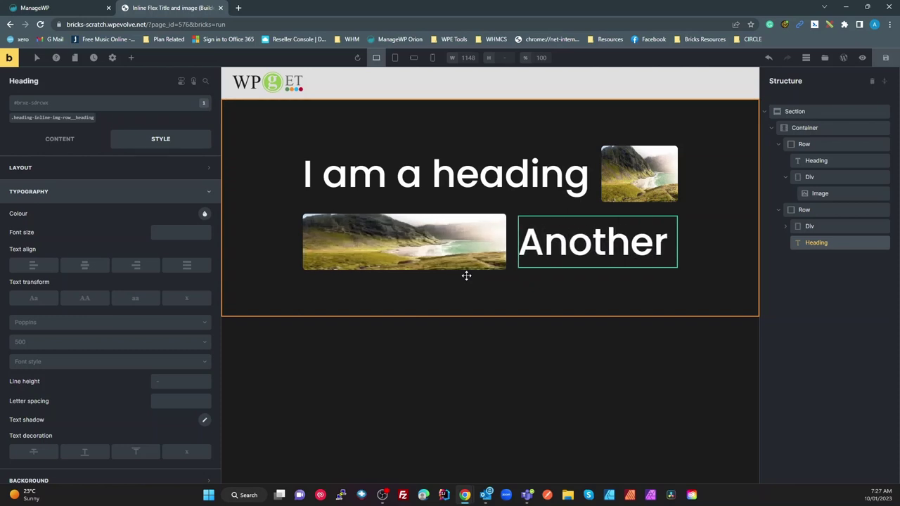
type("Text")
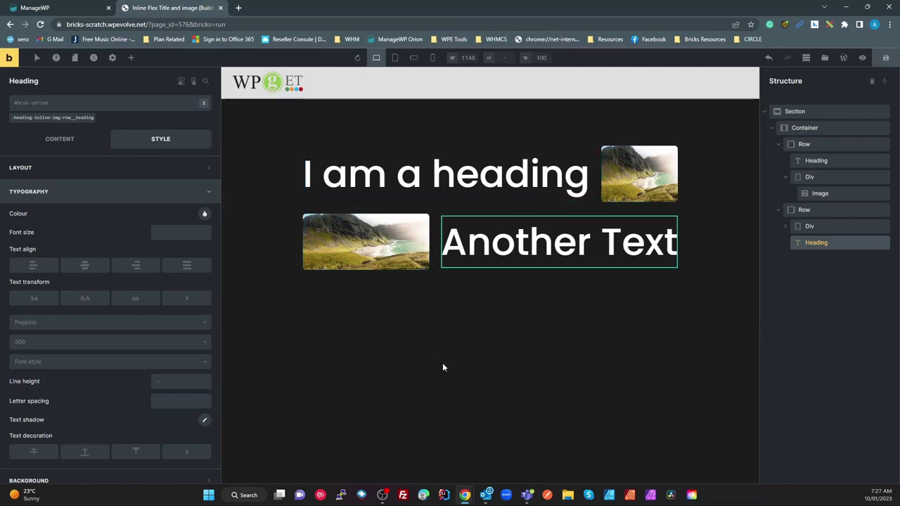
left_click(464, 331)
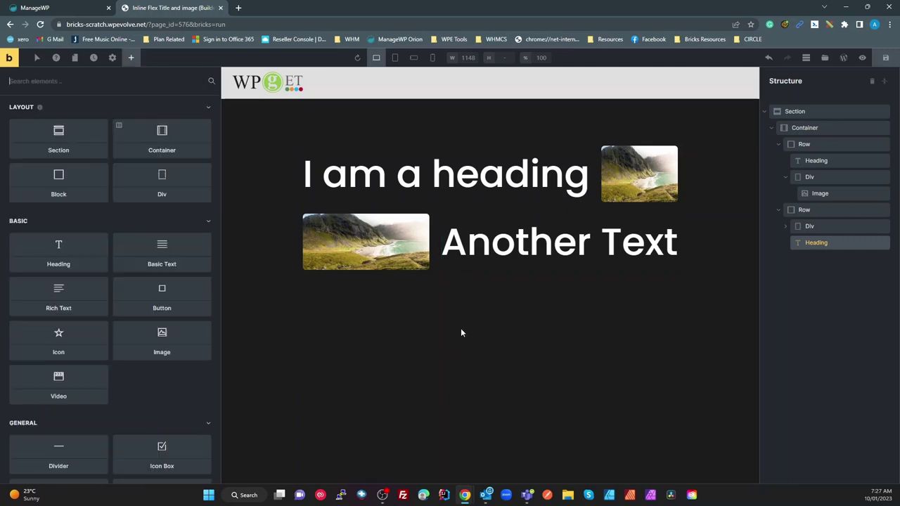
left_click(494, 247)
double_click(493, 246)
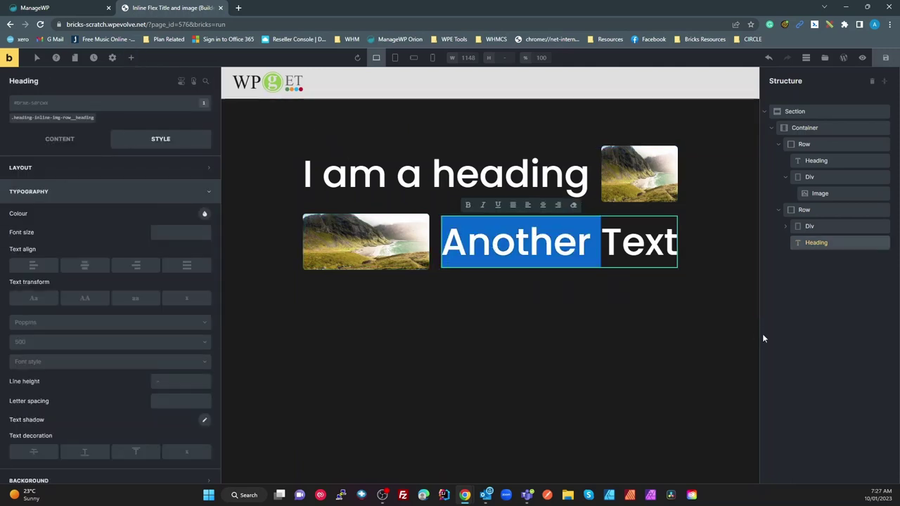
- Duplicate the second row and move the copy's heading ahead of its image Div
left_click(802, 212)
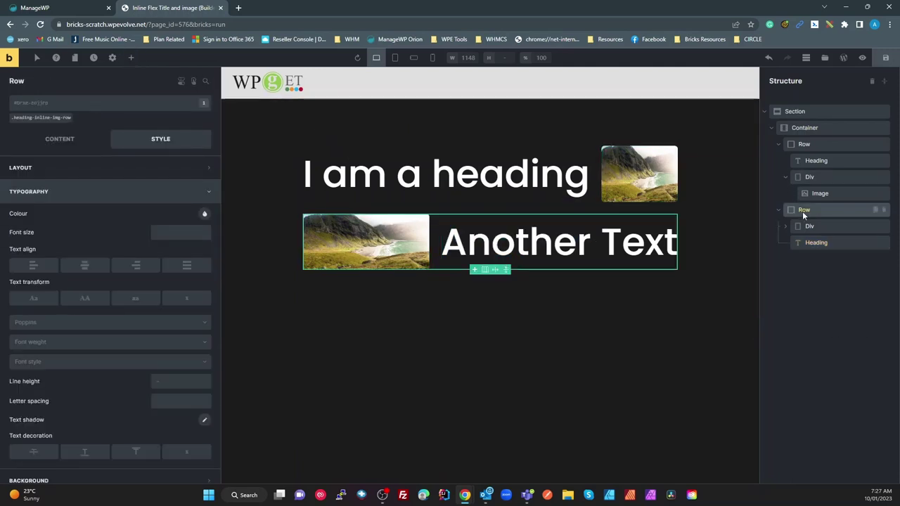
right_click(805, 211)
left_click(808, 251)
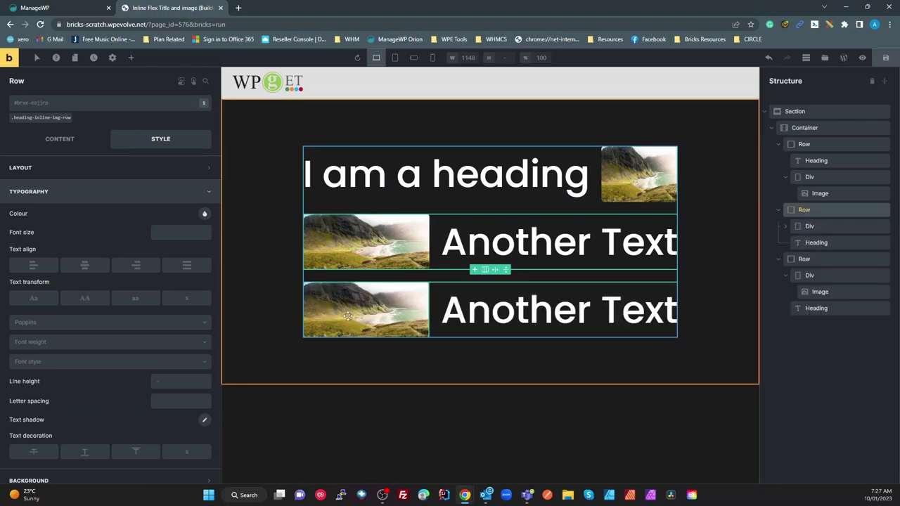
left_click(809, 276)
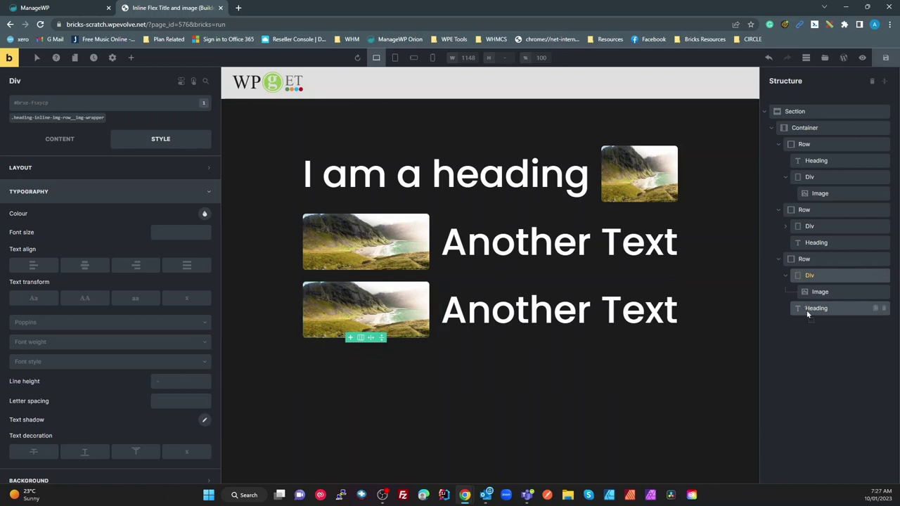
left_click_drag(810, 308, 815, 274)
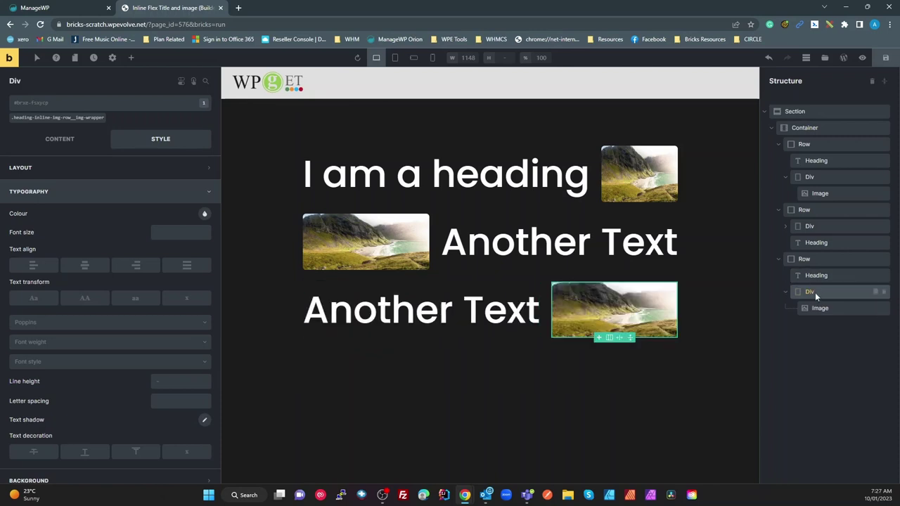
- Extend the third row's heading text to "Another Textfff"
double_click(496, 311)
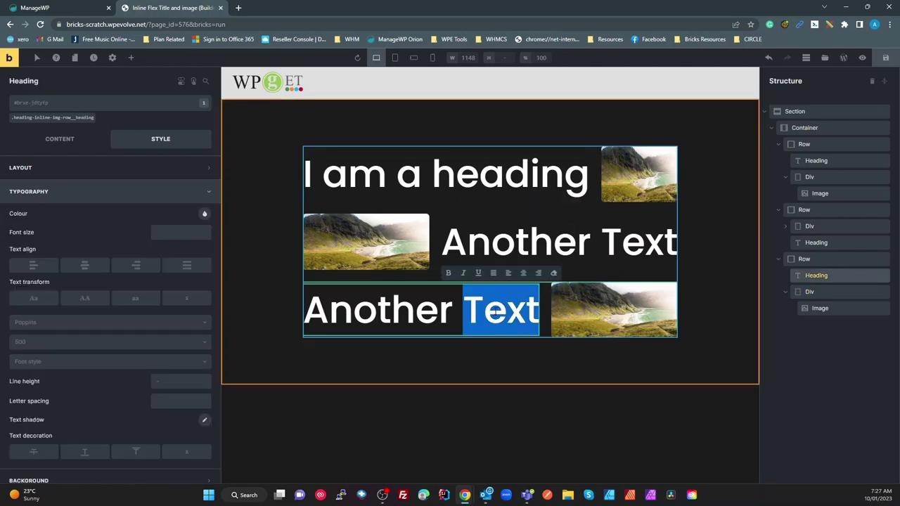
key("Right")
type("f")
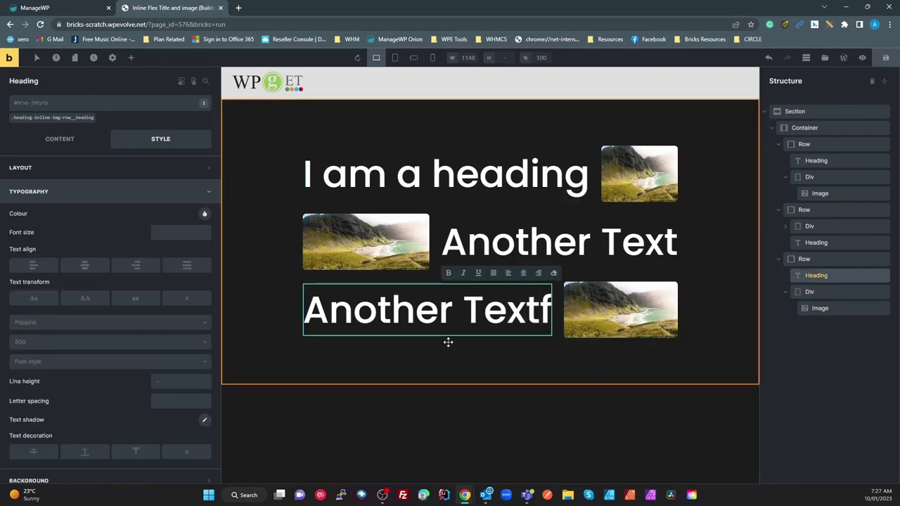
type("ff")
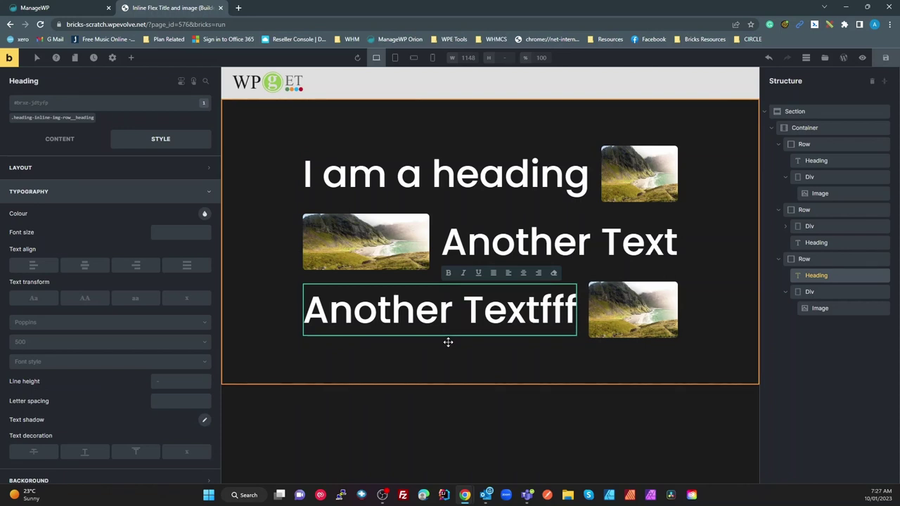
- Replace the second row's image with the media library photo of the hooded person among flowers
left_click(365, 241)
left_click(60, 139)
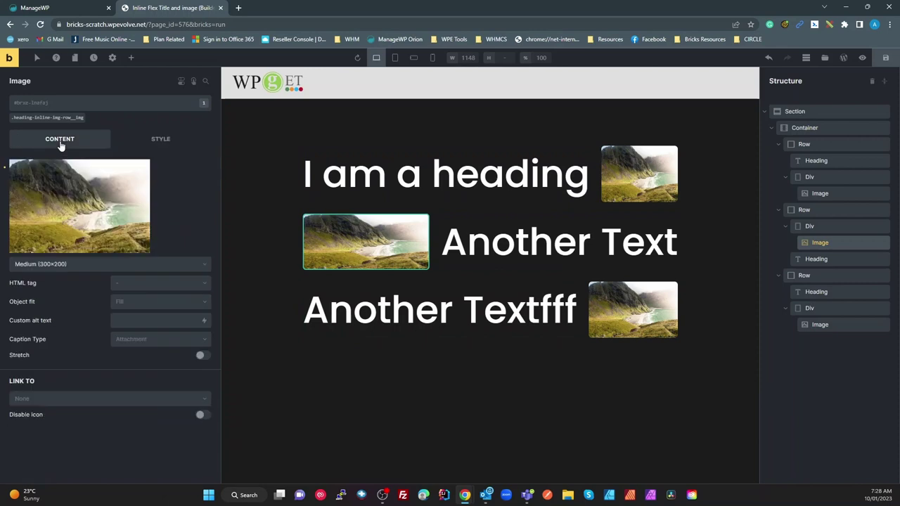
left_click(98, 213)
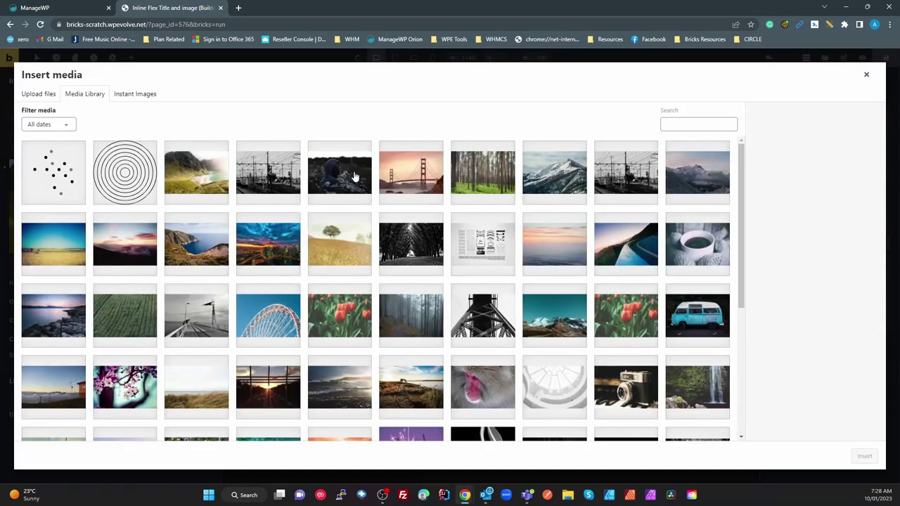
left_click(359, 177)
left_click(865, 456)
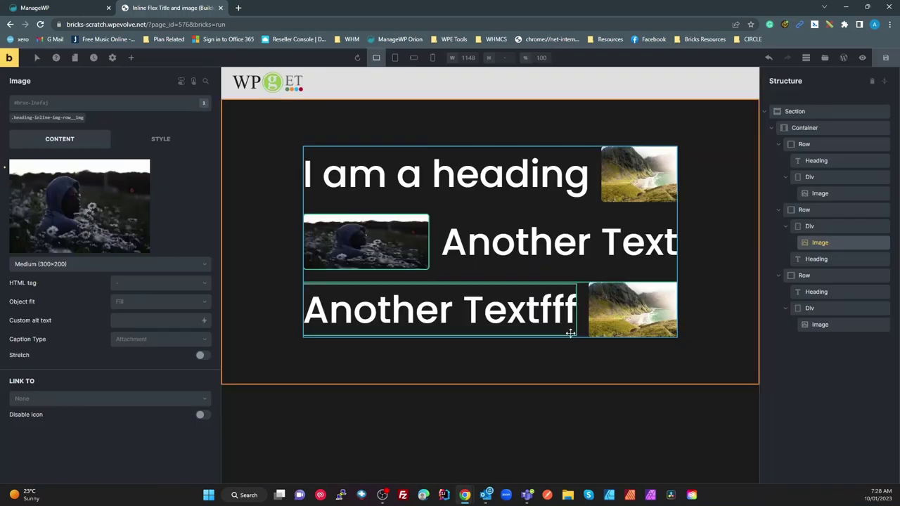
- Replace the third row's image with the media library photo of the city skyline at sunset
left_click(632, 309)
left_click(122, 214)
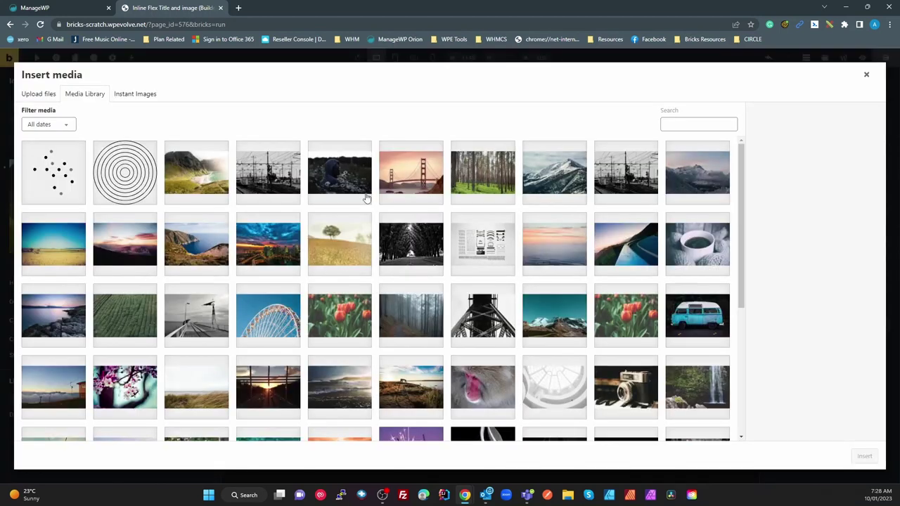
left_click(285, 247)
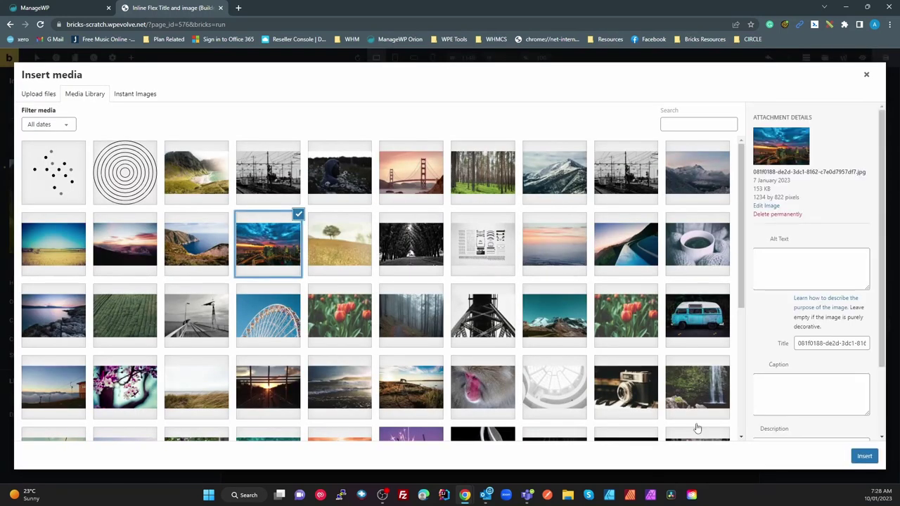
left_click(865, 456)
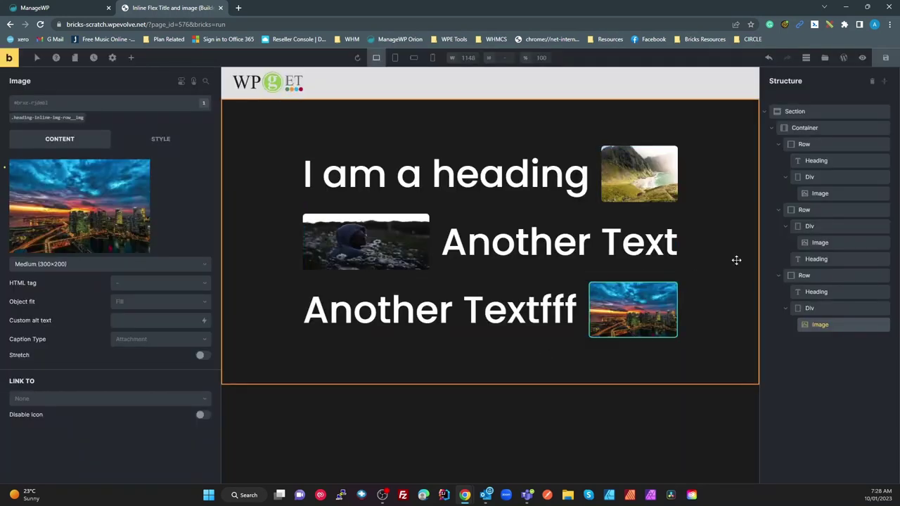
- Duplicate the third row and shorten the copy's heading text to "Another"
right_click(803, 277)
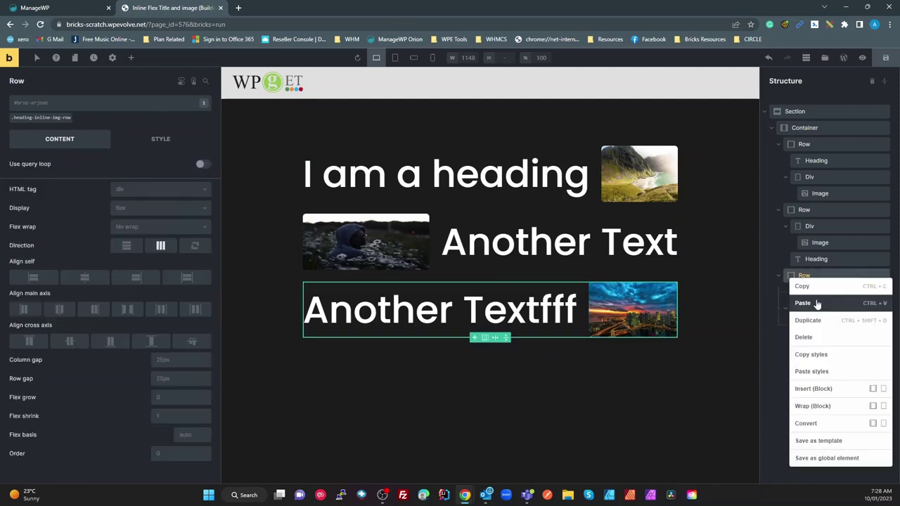
left_click(807, 320)
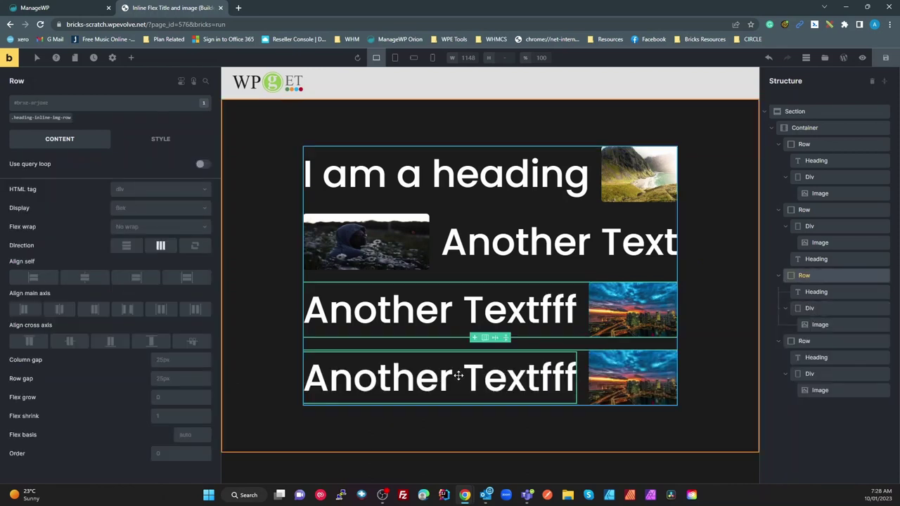
double_click(490, 378)
key("BackSpace")
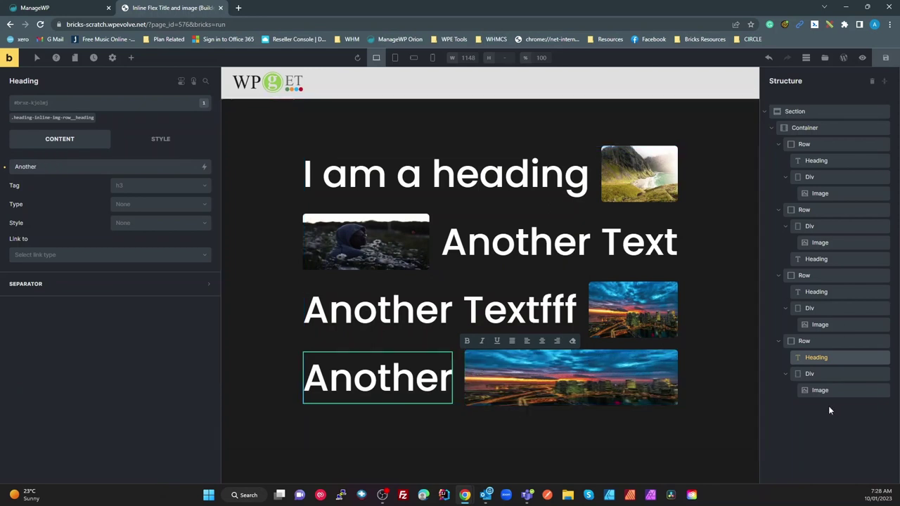
right_click(816, 374)
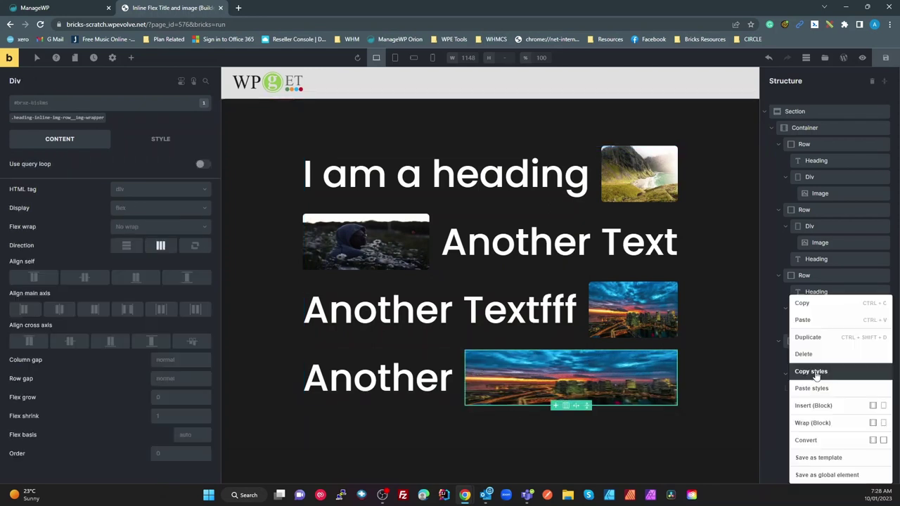
left_click(804, 354)
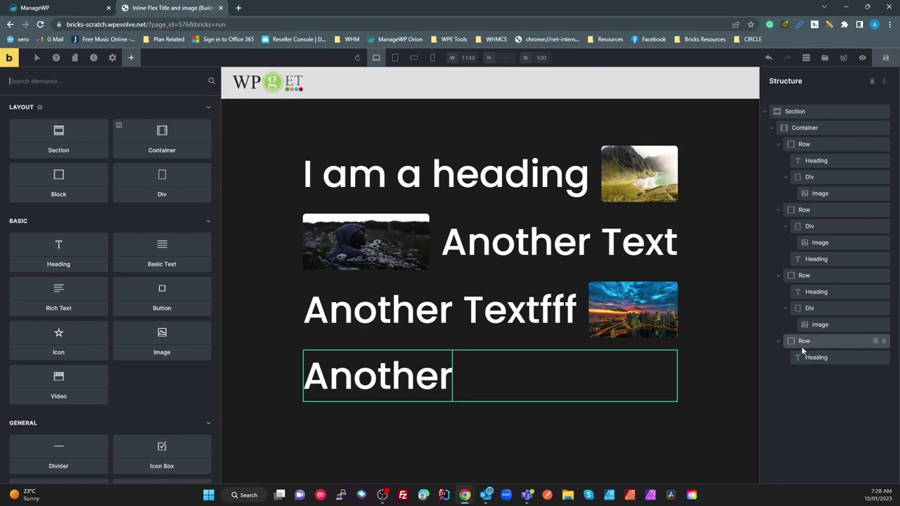
type("z")
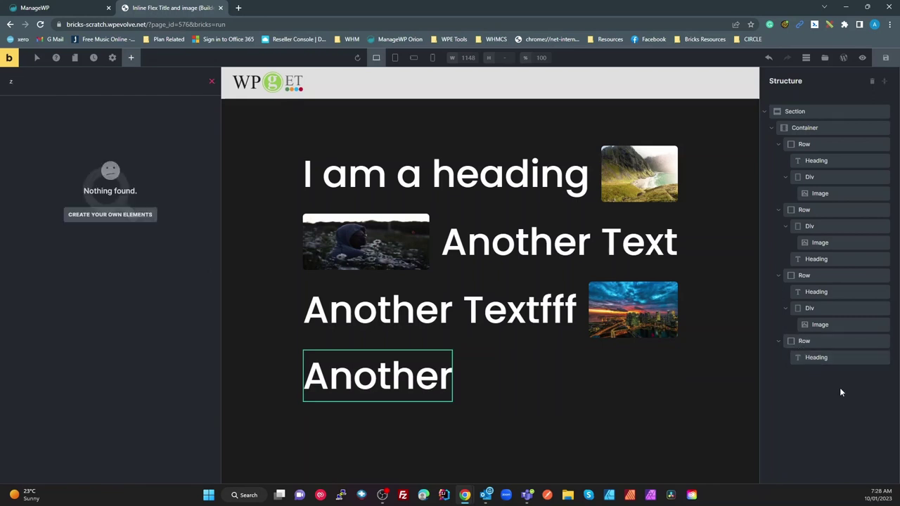
key("ctrl+z")
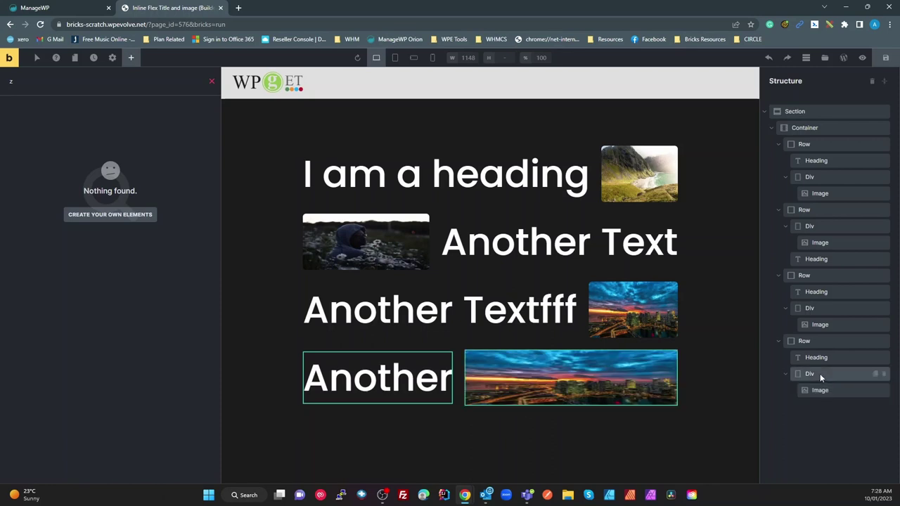
- Duplicate the fourth row's image Div, place one ahead of the heading so images flank it, and save the page
right_click(820, 374)
left_click(812, 340)
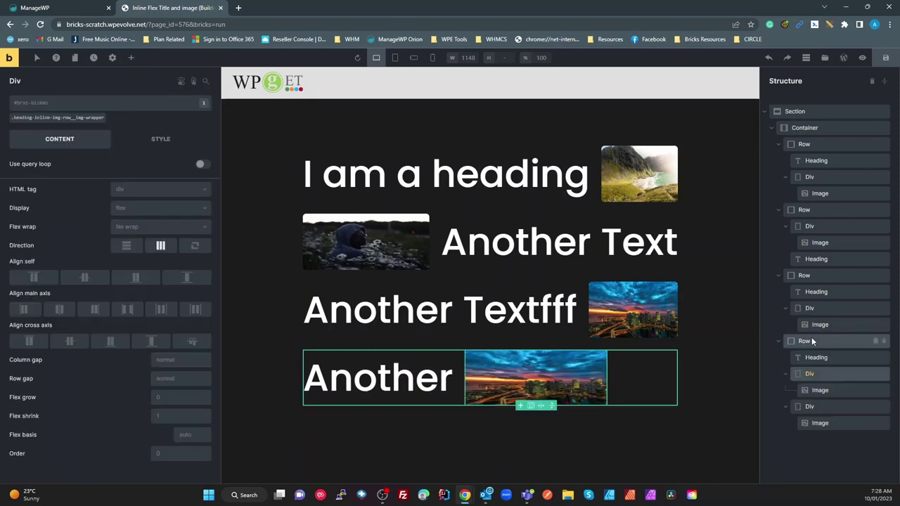
left_click_drag(810, 373, 814, 355)
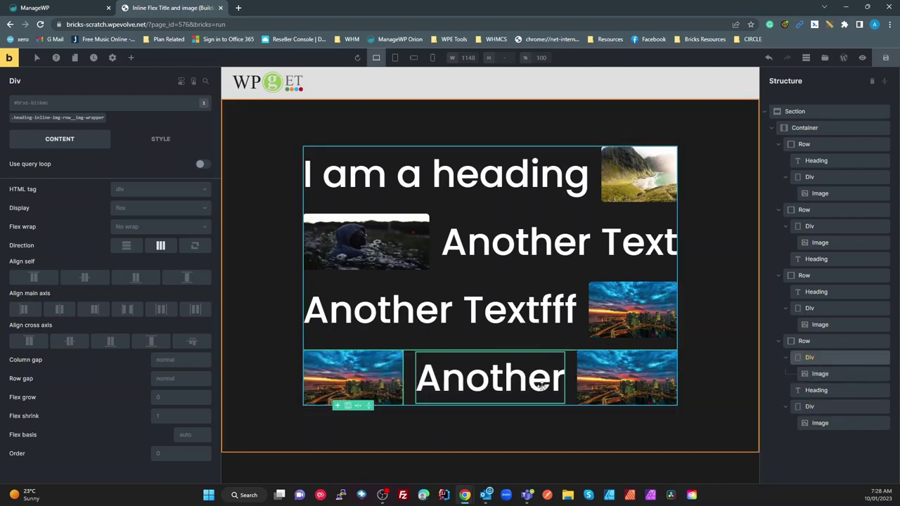
left_click(886, 59)
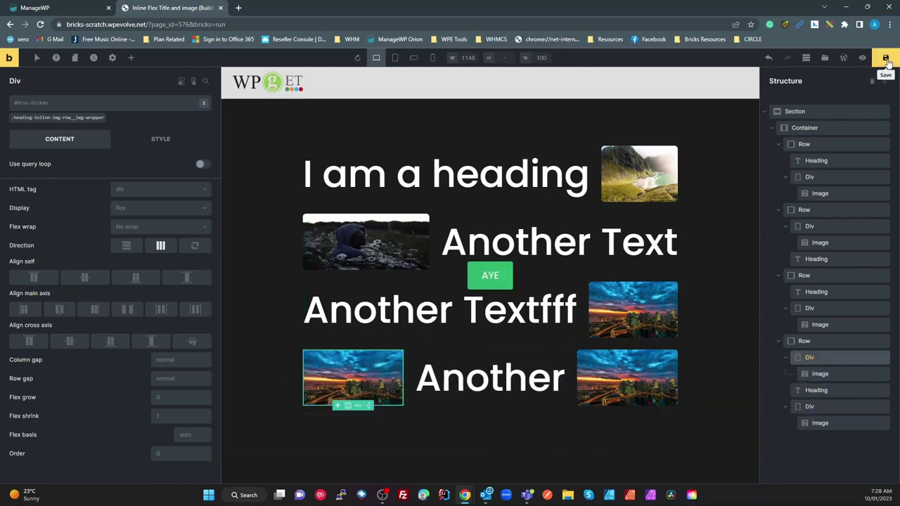
- View the saved page on the frontend and check how the heading rows respond in device emulation narrowed to about 963 px wide
left_click(862, 58)
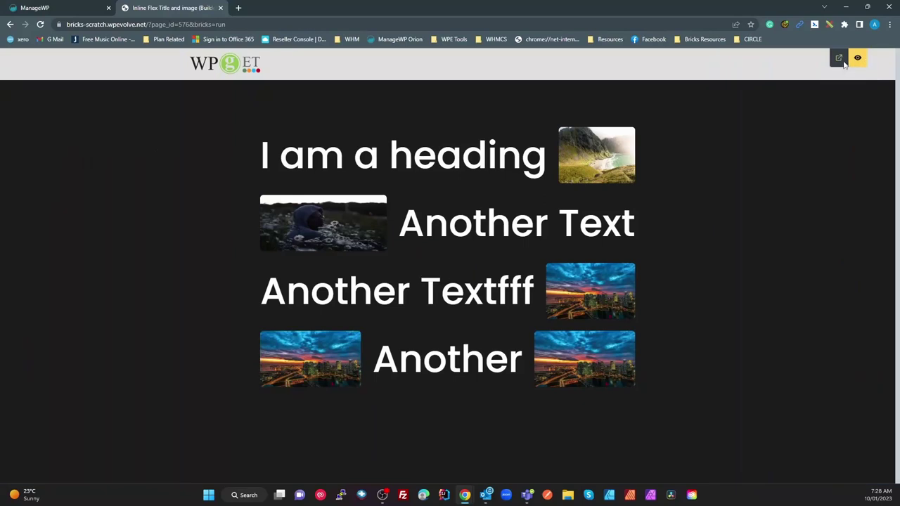
left_click(839, 59)
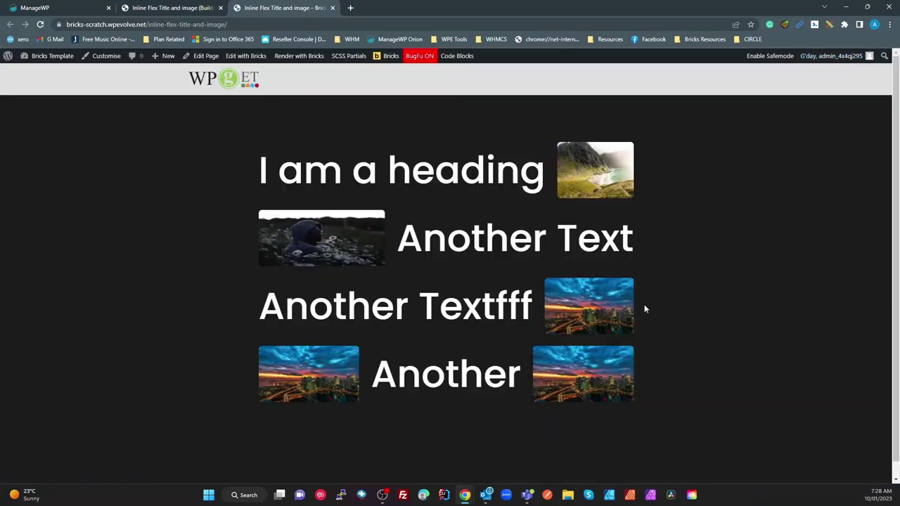
key("ctrl+shift+i")
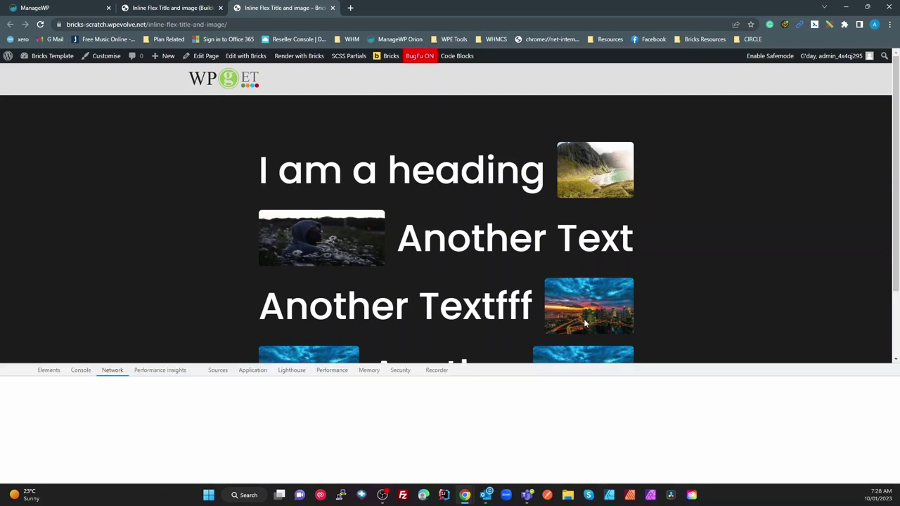
left_click(21, 370)
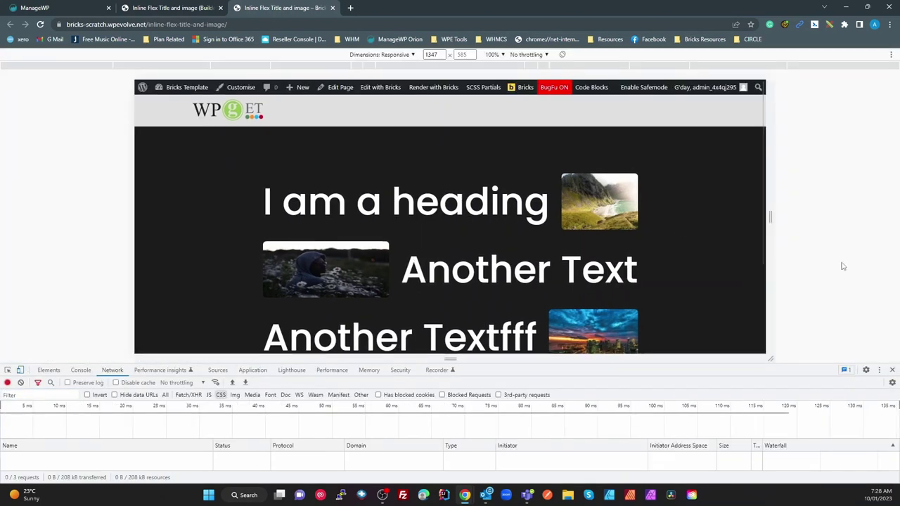
left_click_drag(803, 422, 804, 419)
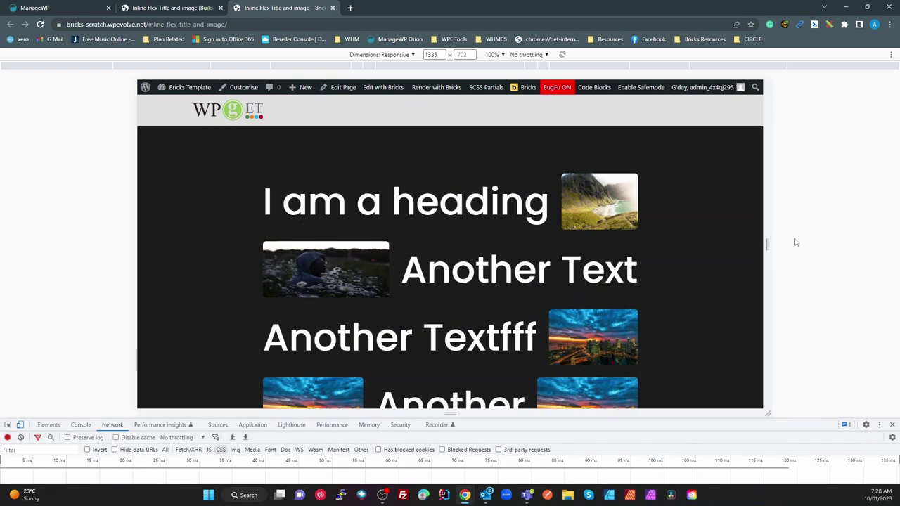
left_click_drag(768, 244, 688, 246)
left_click(20, 424)
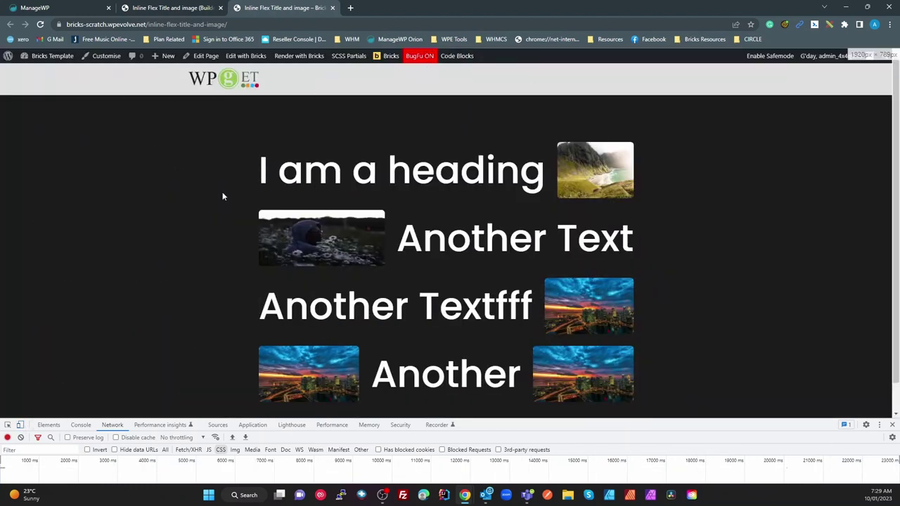
- Reopen the page in the Bricks editor and select the first row's image
left_click(250, 56)
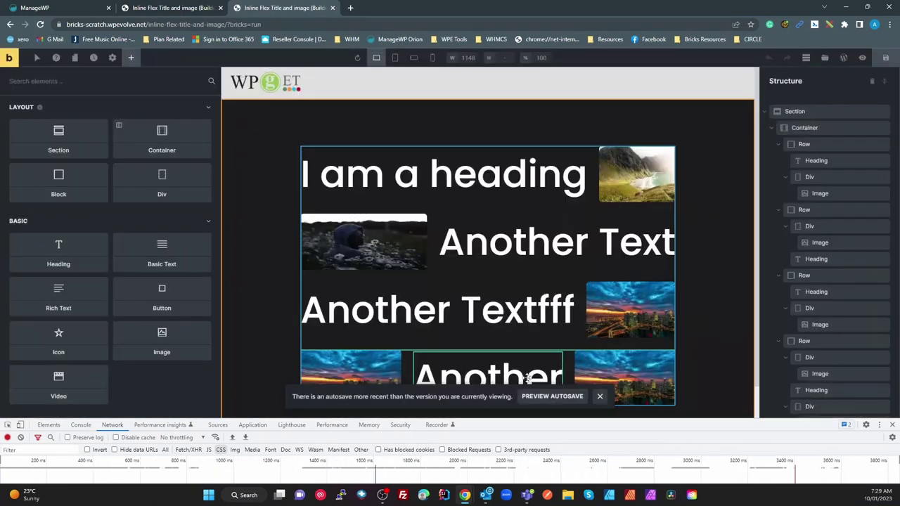
left_click(653, 172)
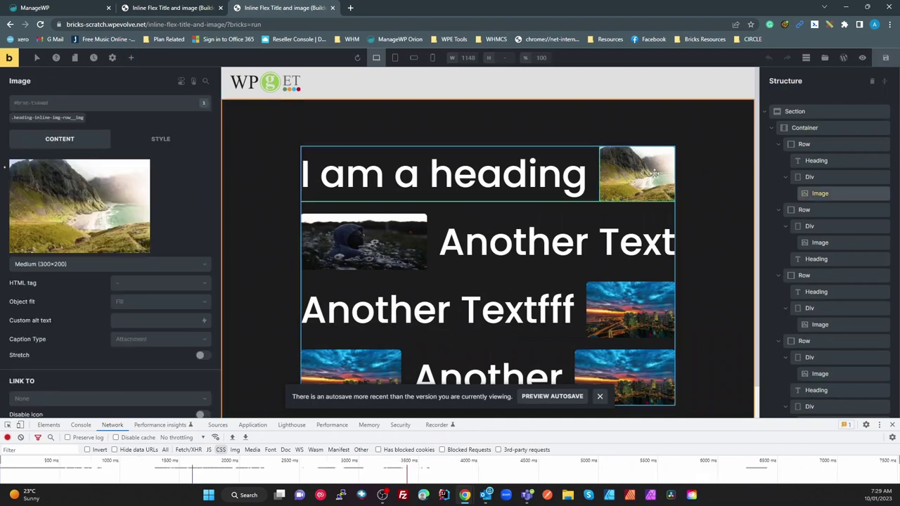
left_click(819, 192)
left_click(53, 119)
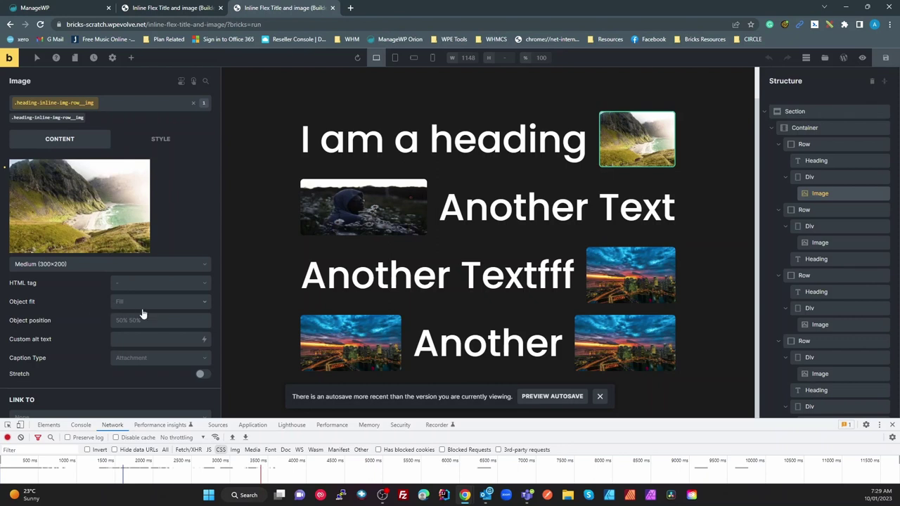
left_click(69, 119)
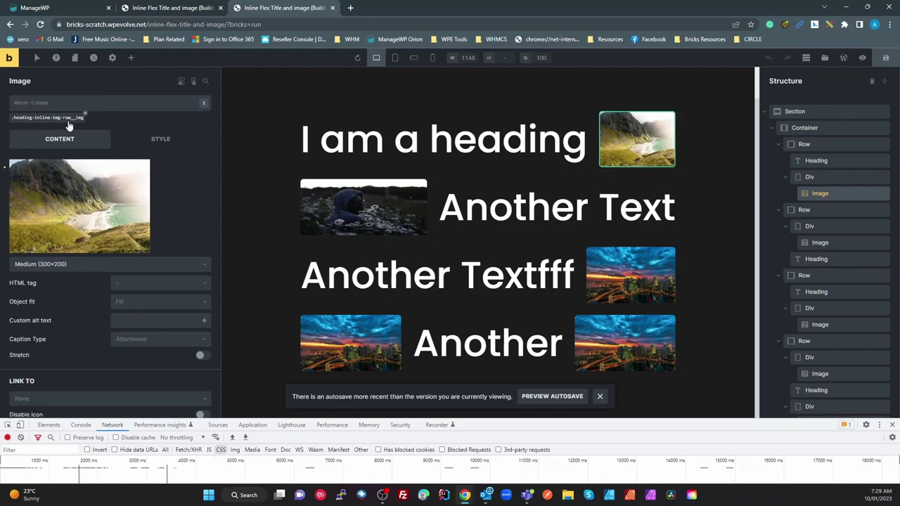
left_click(167, 304)
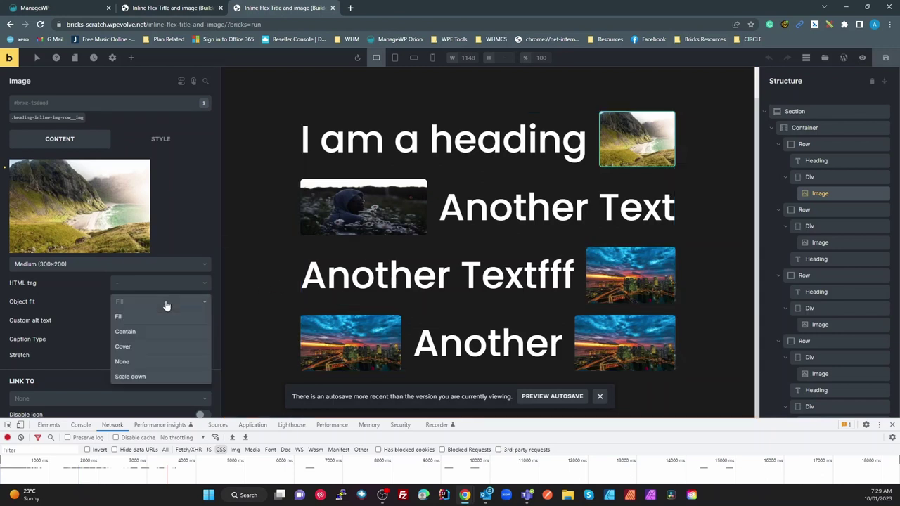
left_click(132, 346)
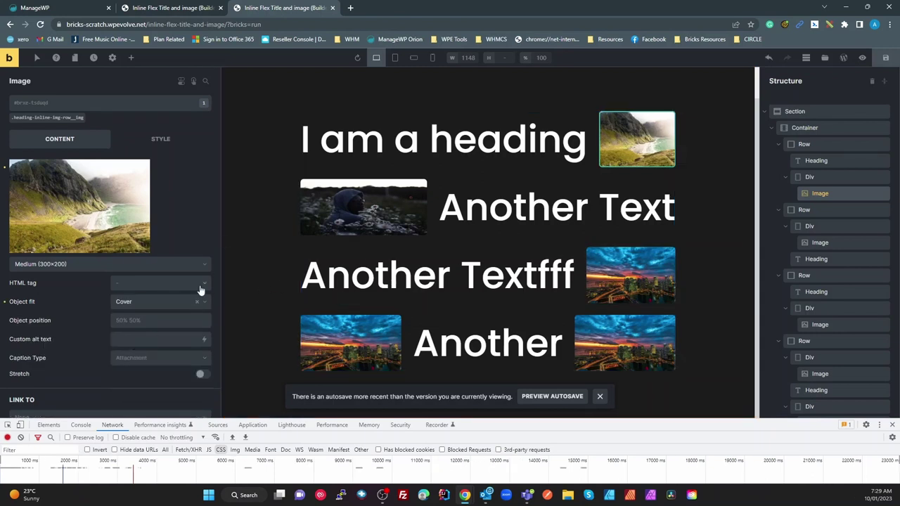
left_click(5, 303)
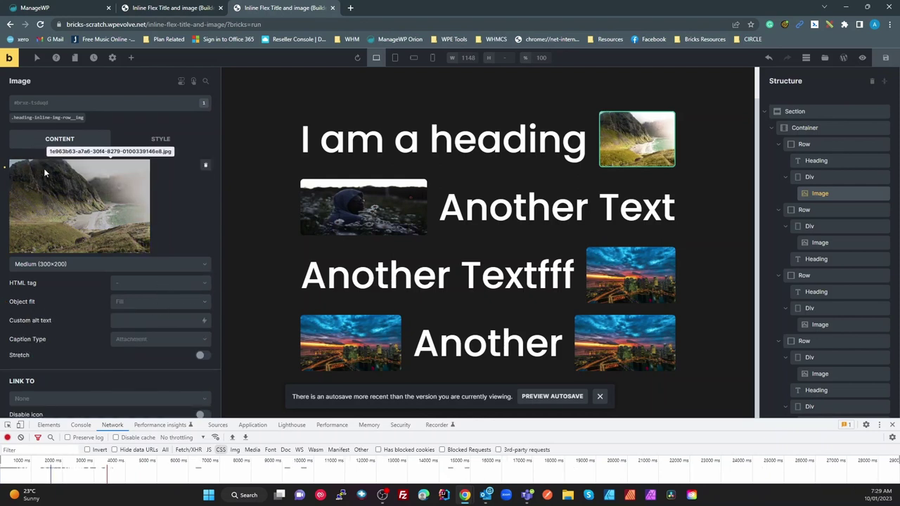
- Set the object fit to Cover on the .heading-inline-img-row__img class and save the page
left_click(67, 118)
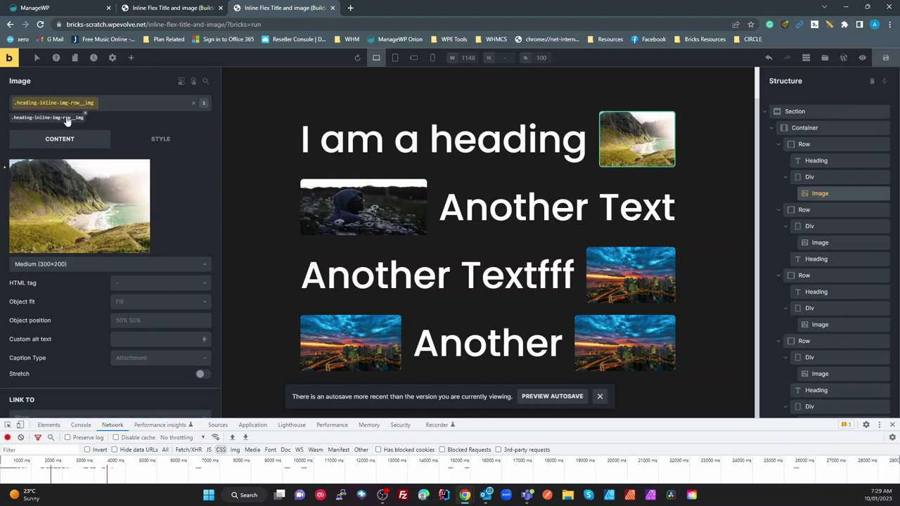
left_click(137, 308)
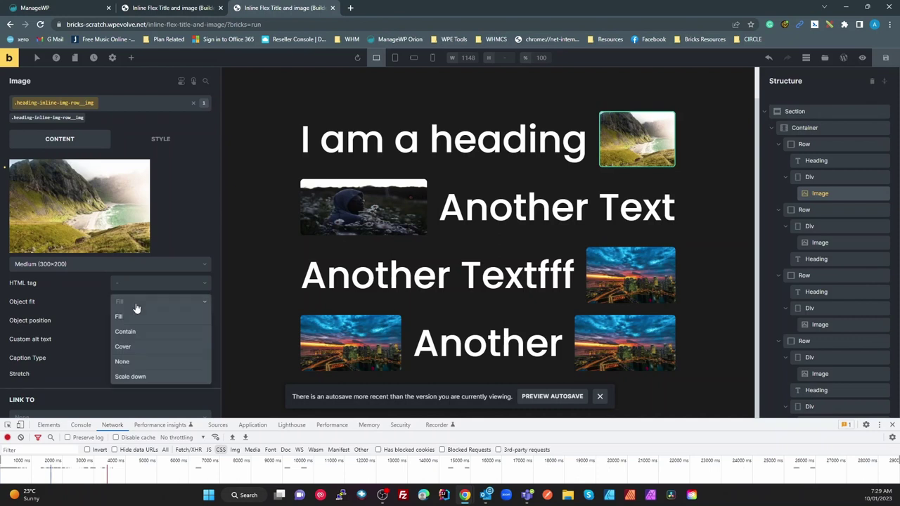
left_click(145, 347)
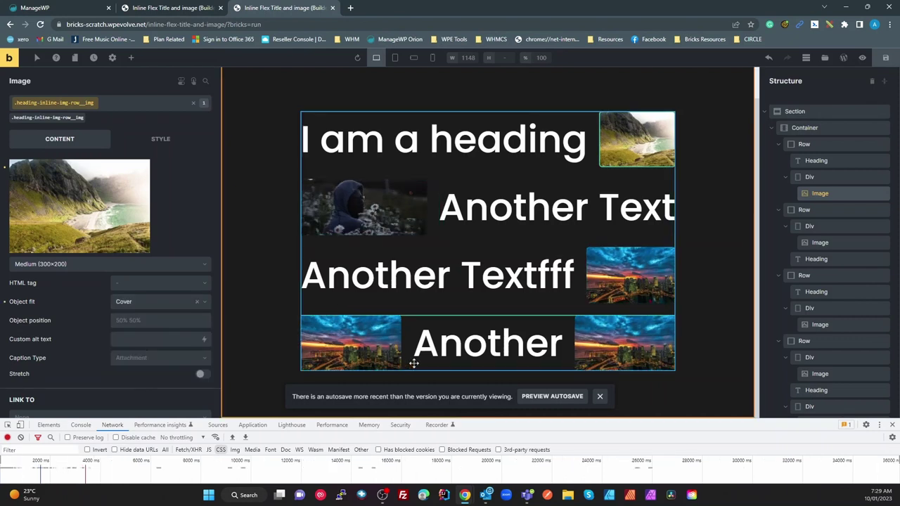
left_click(885, 59)
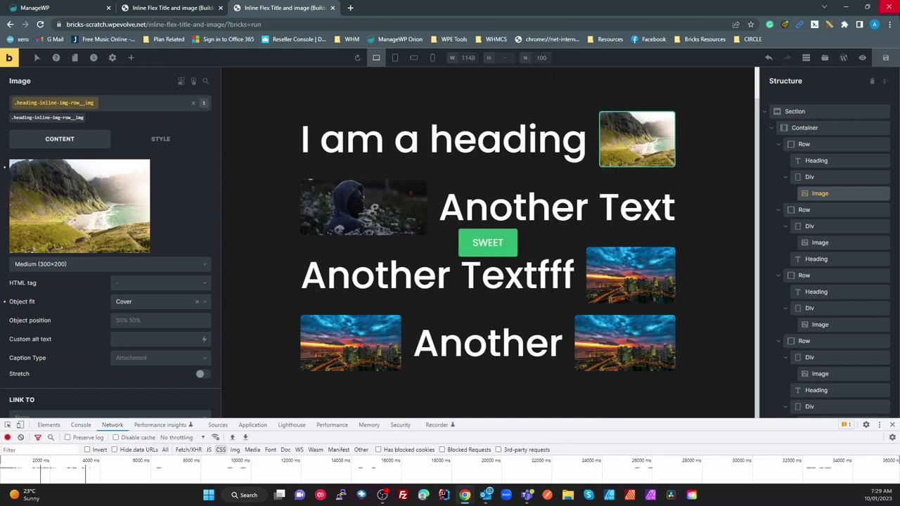
- Preview the page in the builder and check the image cropping in device emulation widened to about 1321 px
left_click(863, 58)
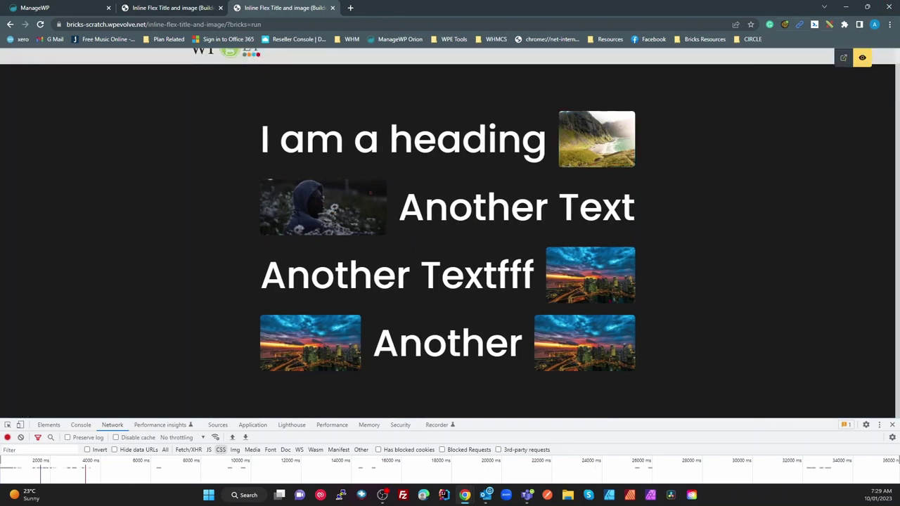
left_click(20, 424)
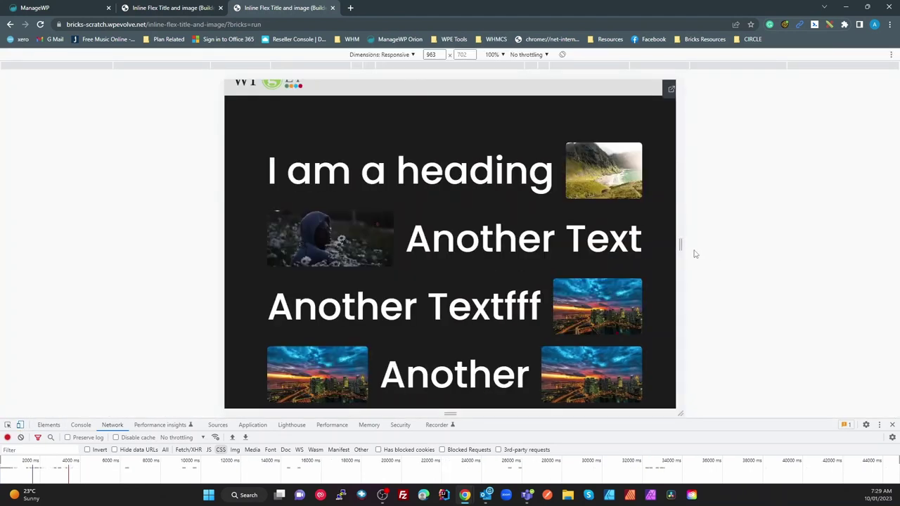
left_click_drag(682, 245, 766, 246)
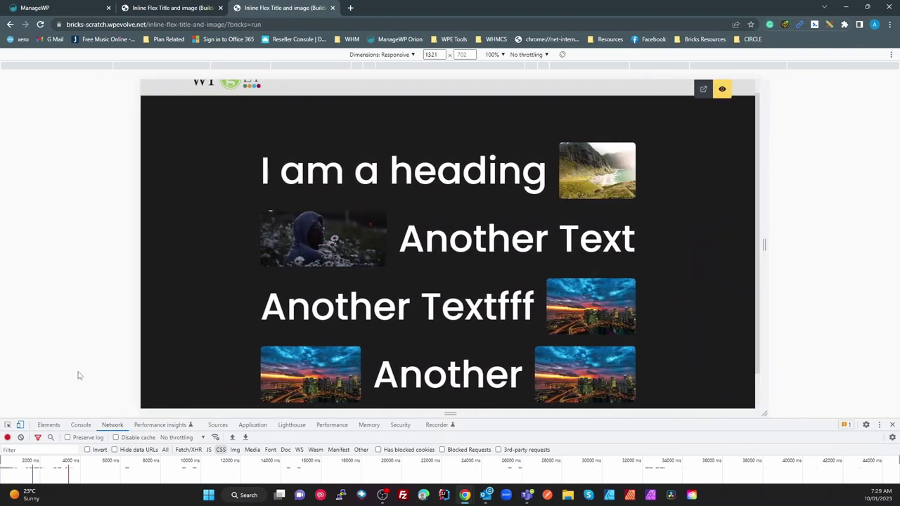
left_click(20, 425)
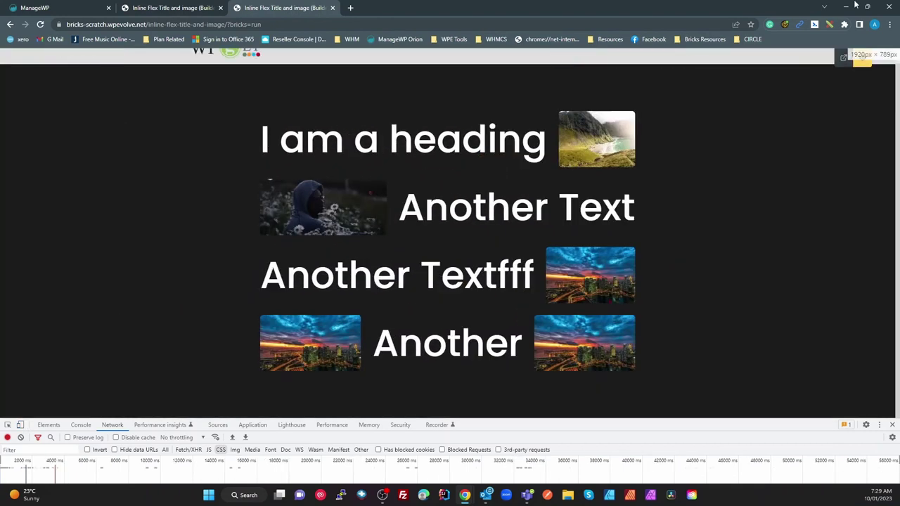
- Check the live frontend page's image rows in device emulation narrowed to about 1221 px, and close the developer tools
left_click(844, 62)
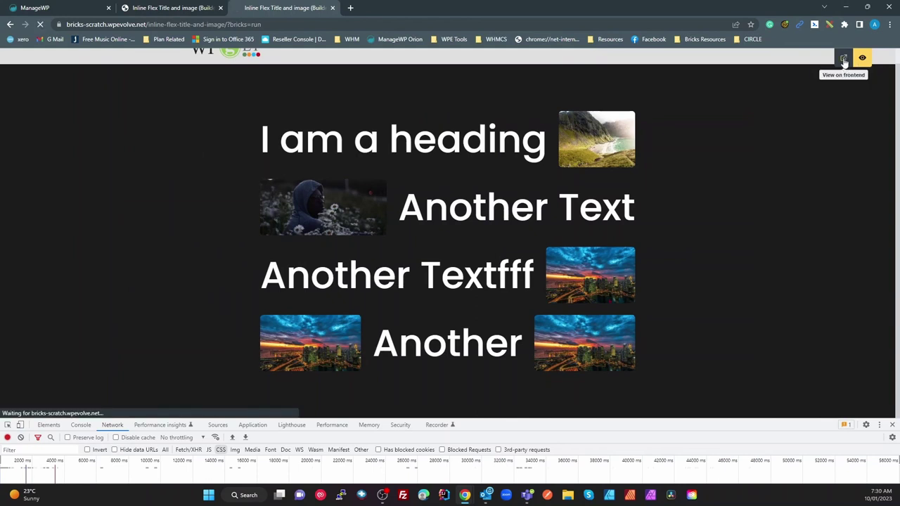
left_click(21, 425)
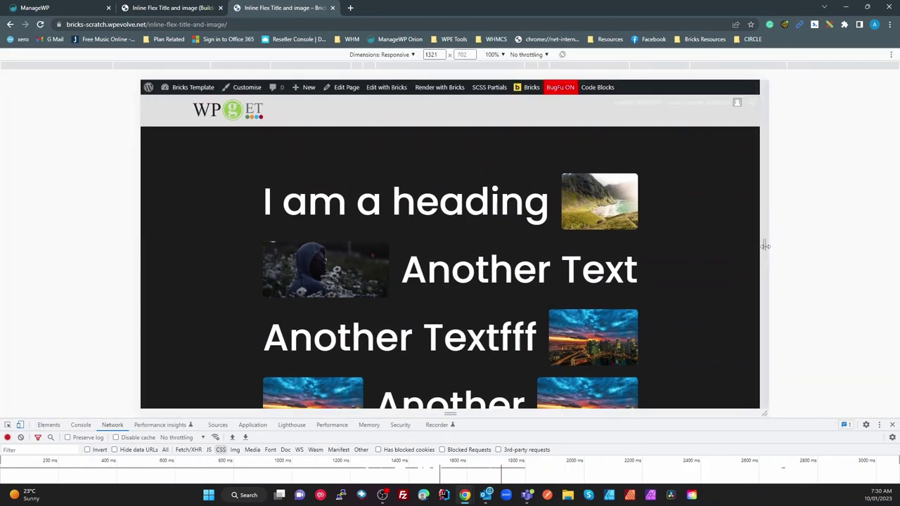
left_click_drag(765, 245, 740, 244)
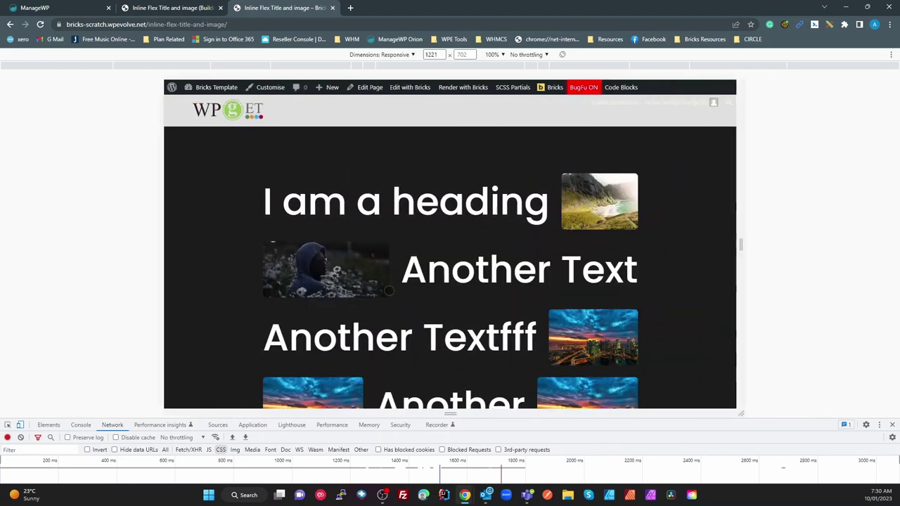
left_click(21, 425)
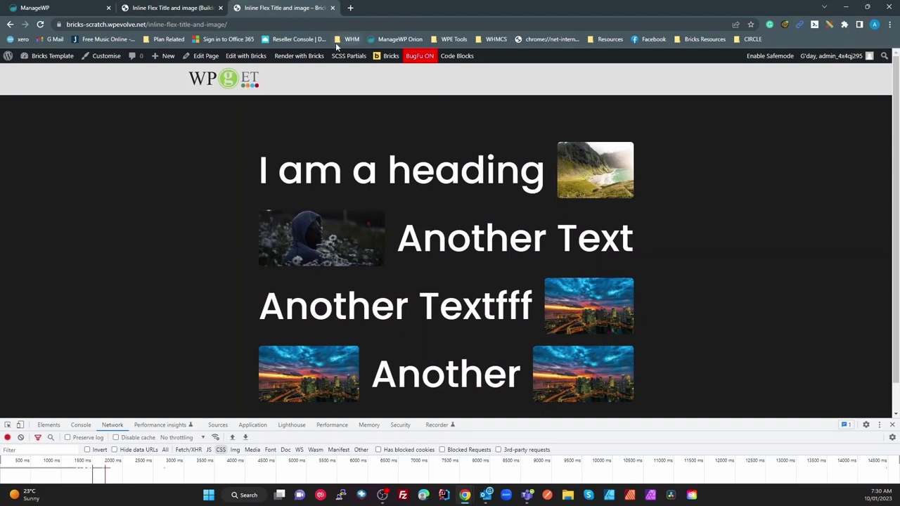
left_click(891, 424)
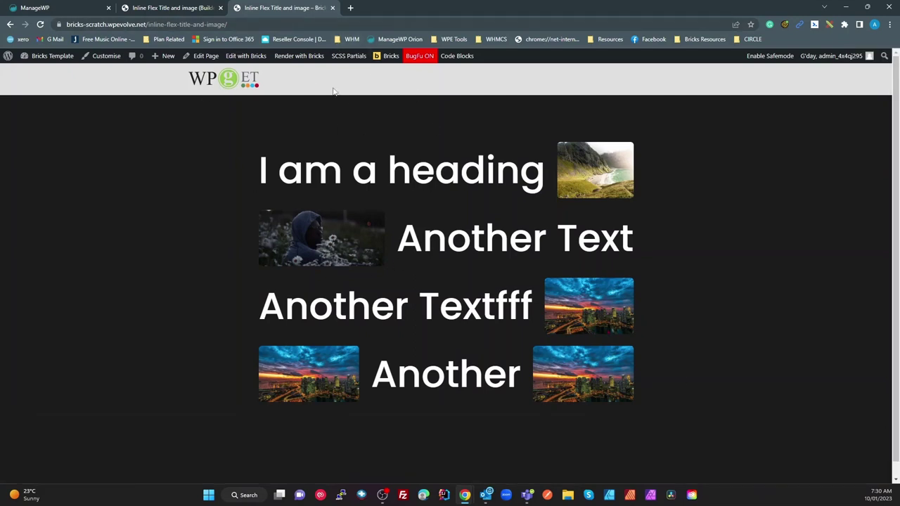
- Reopen the page in the Bricks editor and set the .heading-inline-img-row__heading class font size to 70
left_click(255, 62)
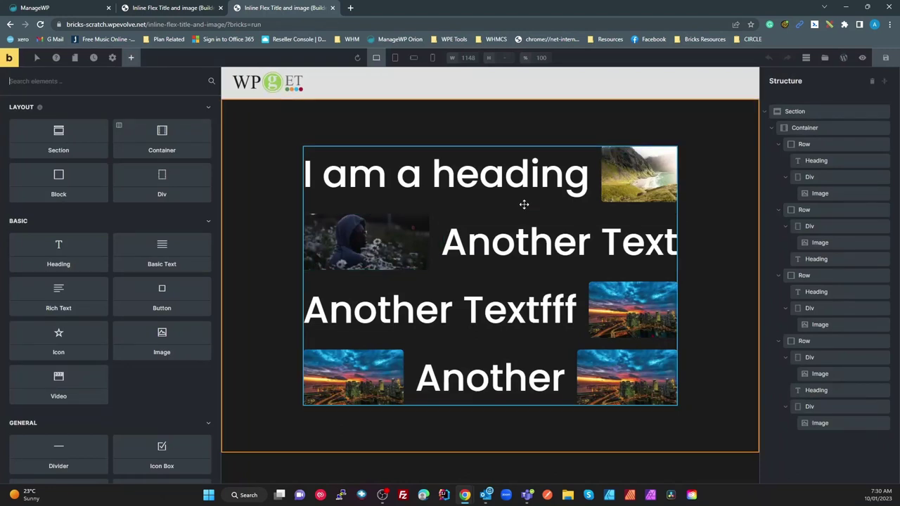
left_click(507, 183)
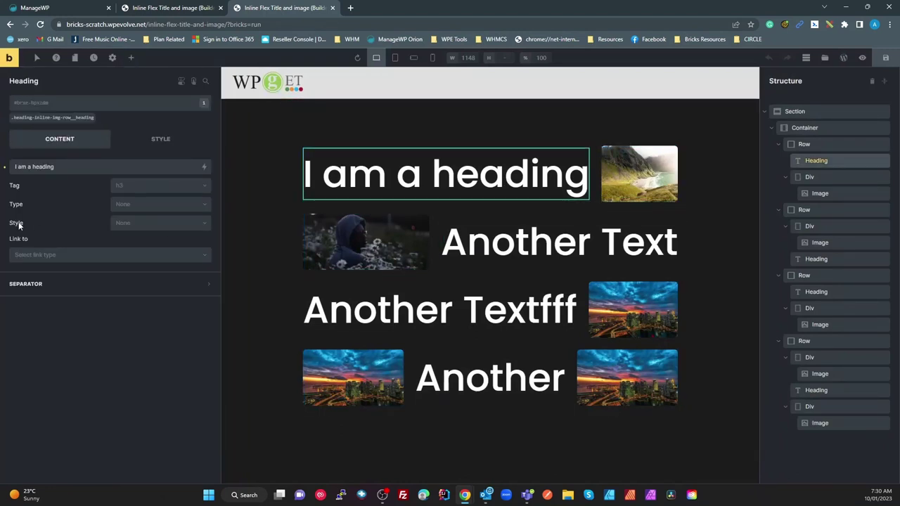
left_click(72, 119)
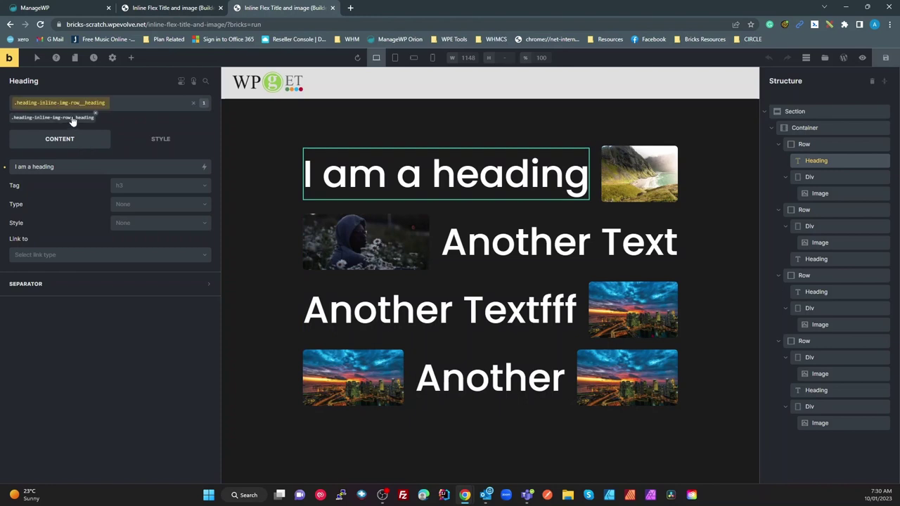
left_click(166, 142)
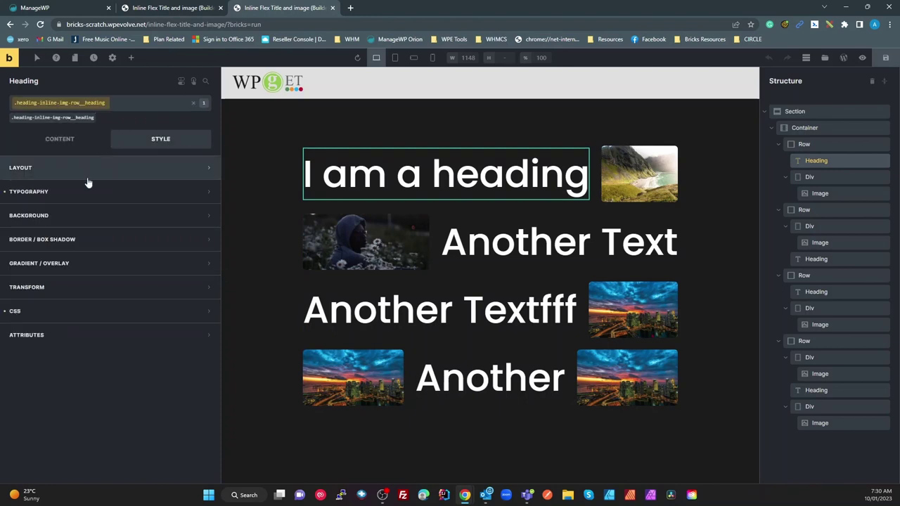
left_click(69, 198)
left_click_drag(169, 232, 91, 232)
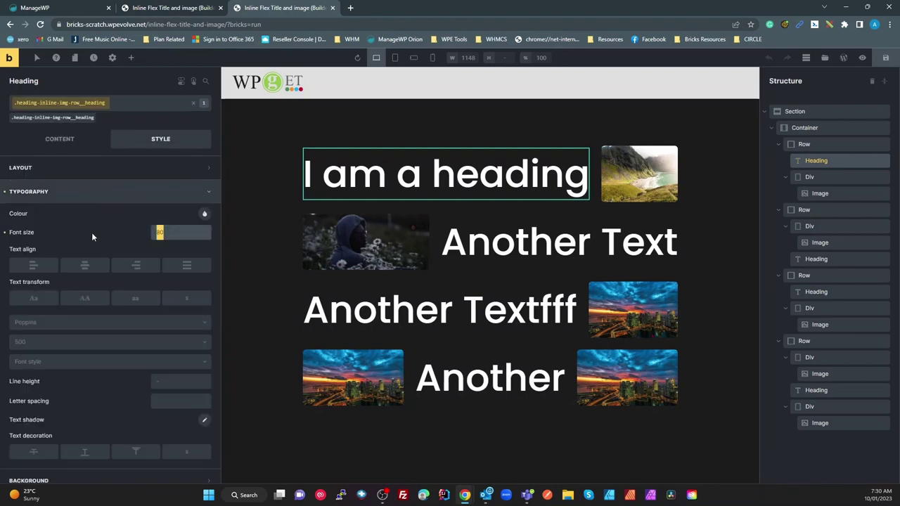
type("70")
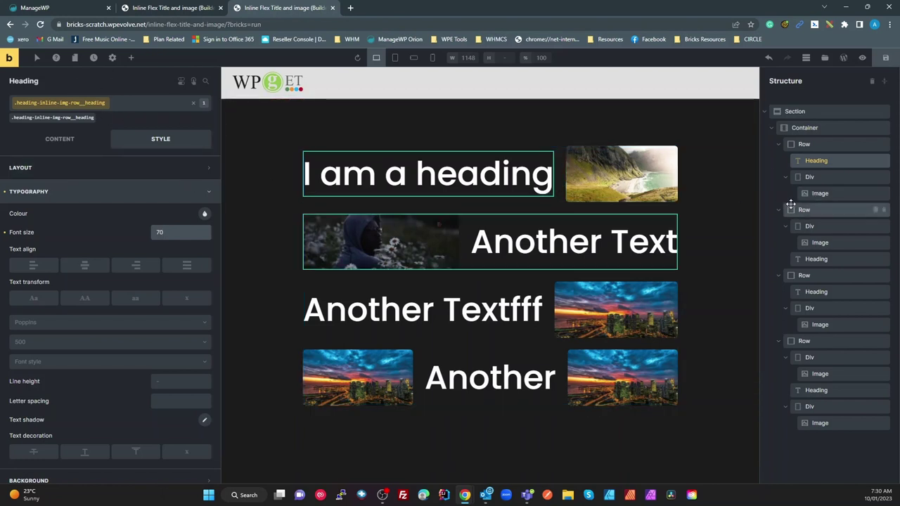
- Set both the column gap and row gap of the .heading-inline-img-row class to 15
left_click(804, 144)
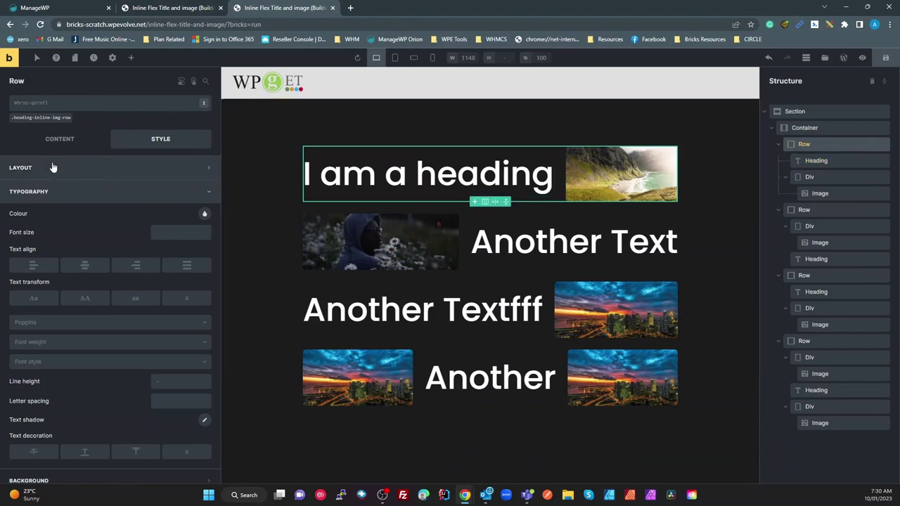
left_click(61, 140)
left_click(51, 119)
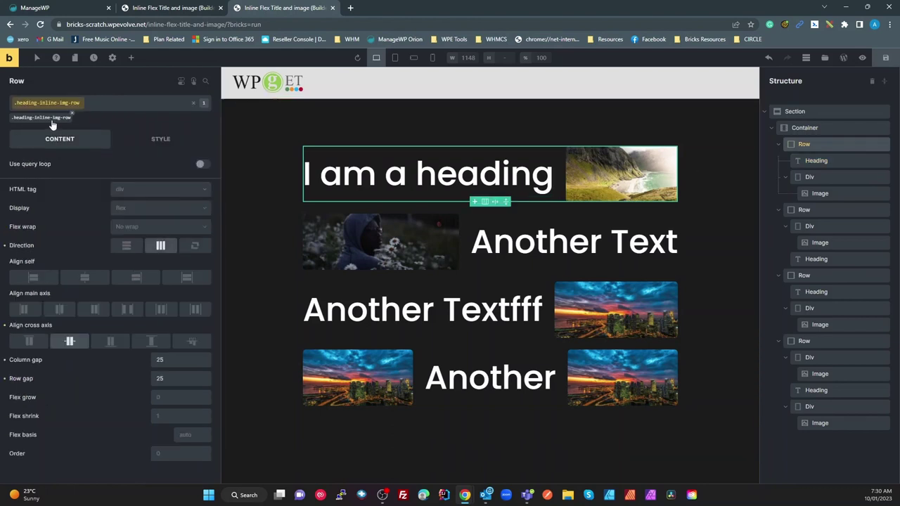
left_click(169, 360)
type("15")
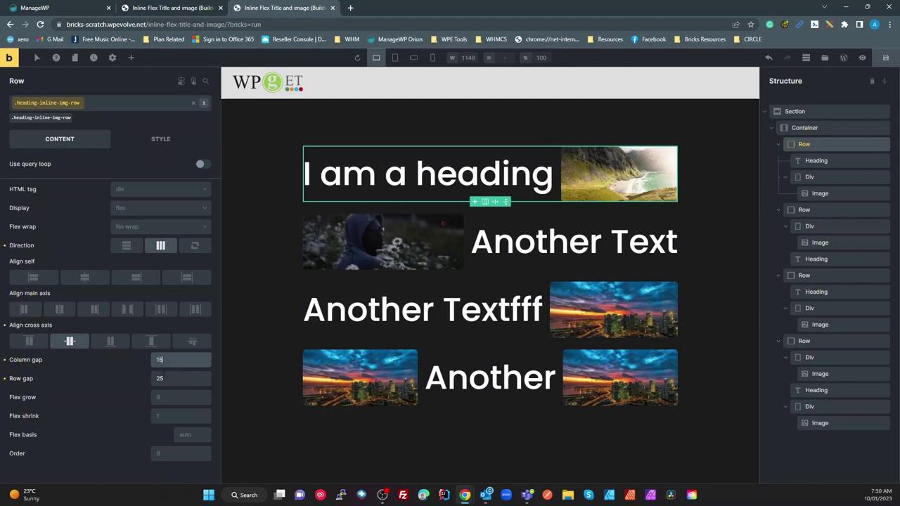
key("Tab")
type("15")
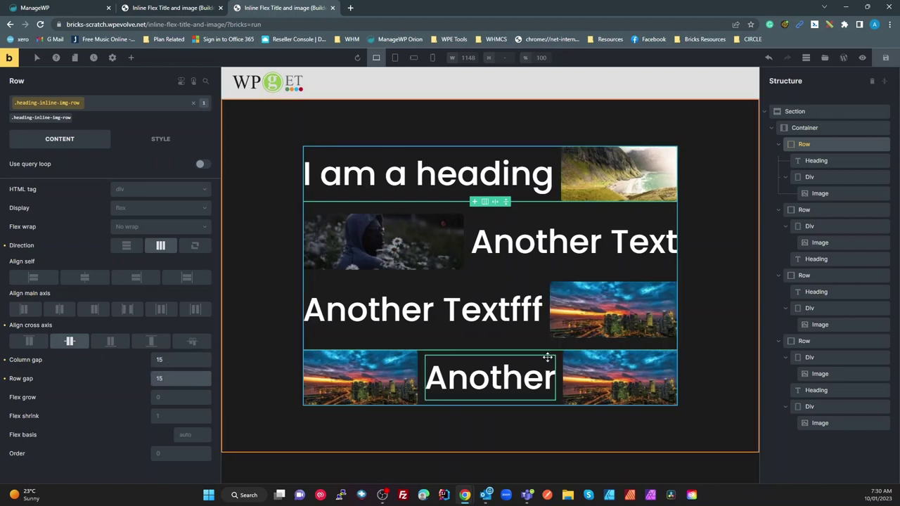
- Set the row gap of the Container holding the rows to 15 and save the page
left_click(806, 128)
left_click_drag(173, 367, 91, 362)
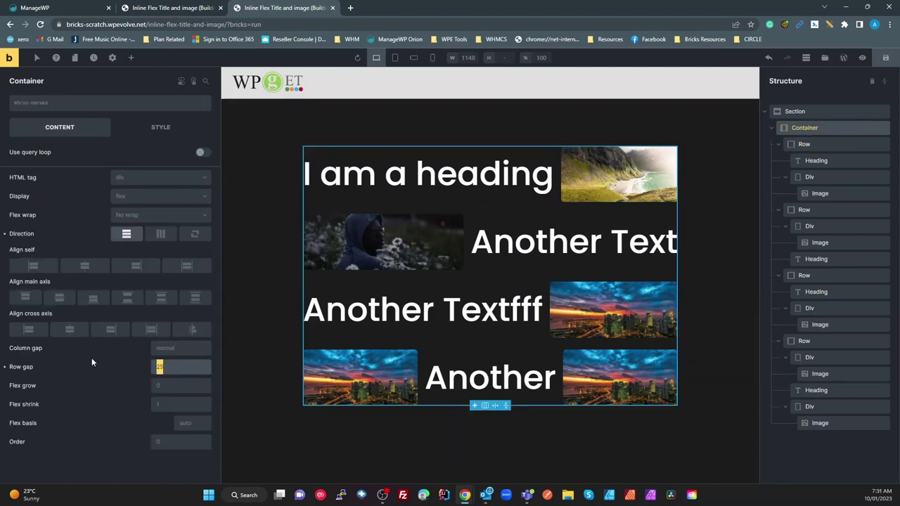
type("15")
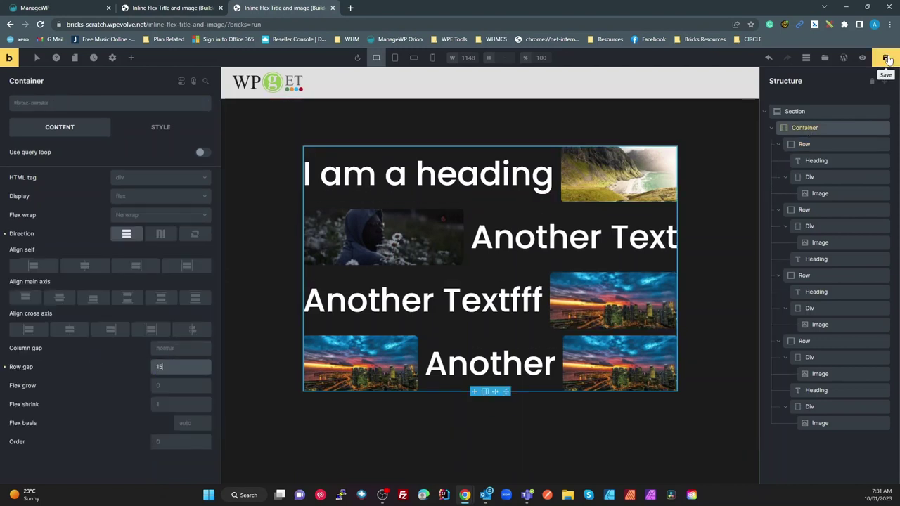
left_click(886, 58)
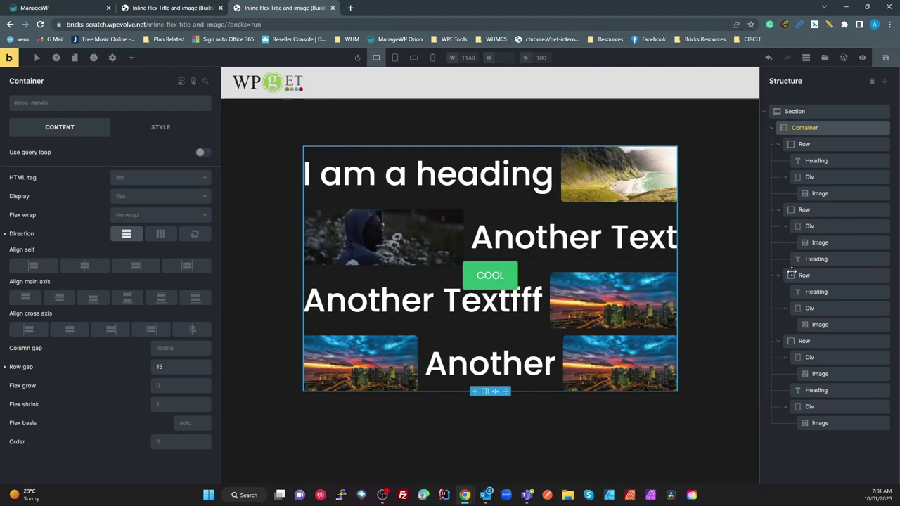